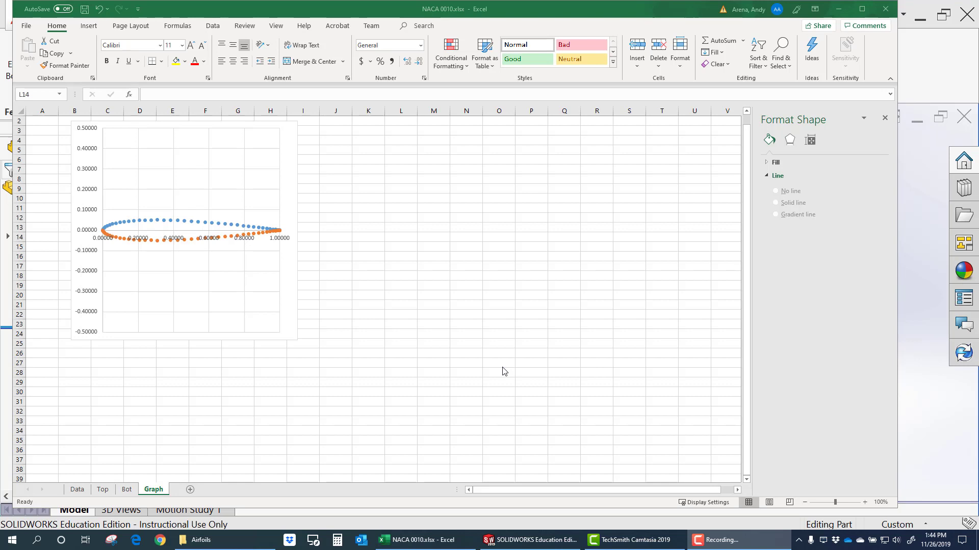
- Bring Excel forward and switch to the Data sheet
drag(601, 10, 595, 10)
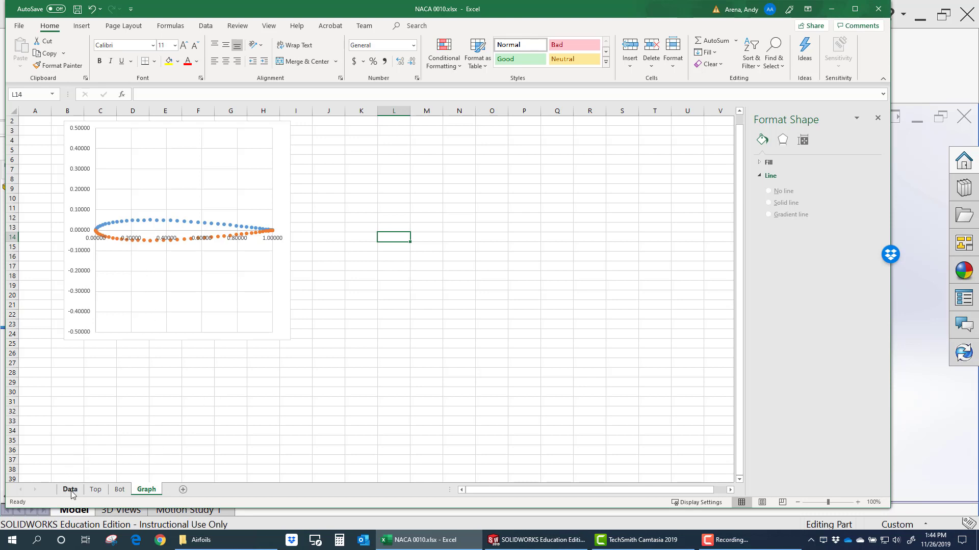
click(71, 491)
scroll(225, 299, up, 6)
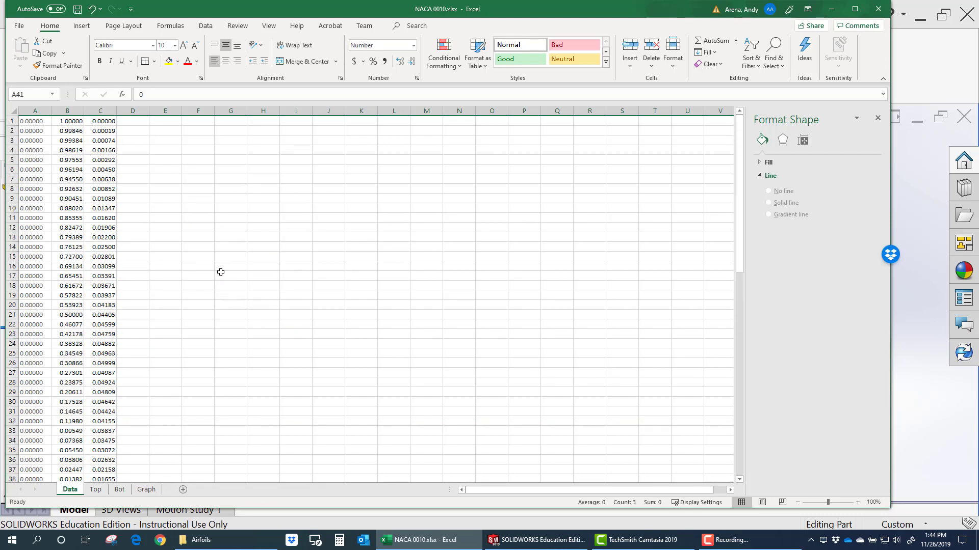
- Check the x and y coordinates in columns B and C from B1 down to B81, ending on cell E4
drag(68, 108, 104, 117)
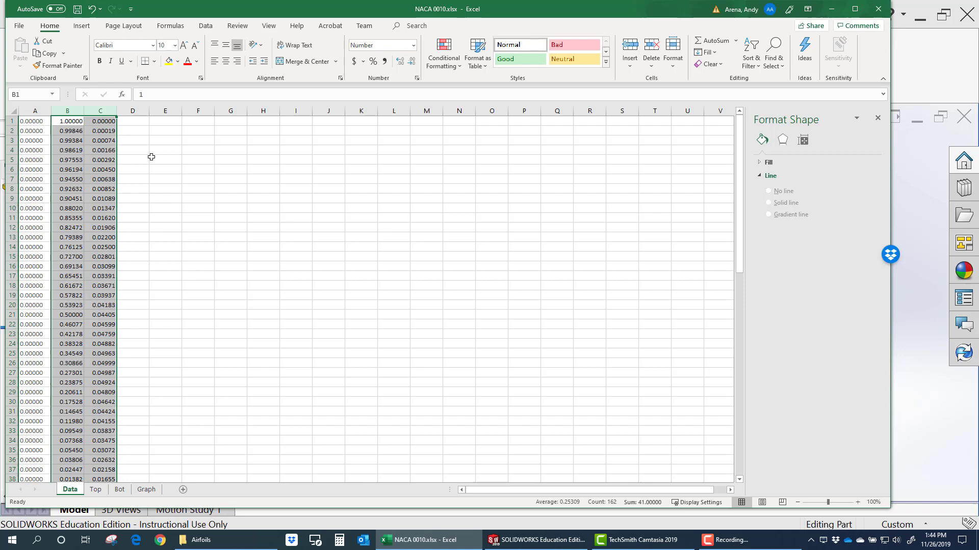
click(118, 141)
click(69, 121)
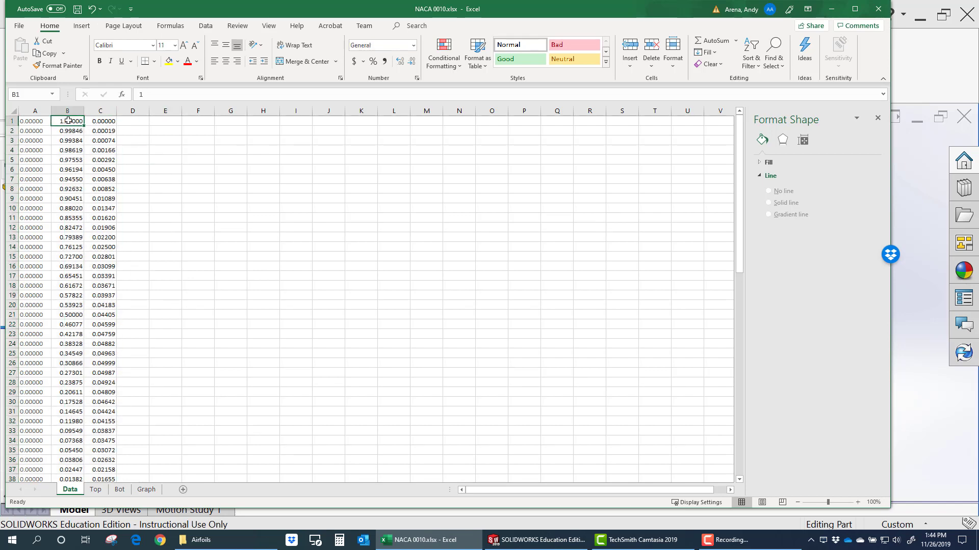
scroll(73, 178, down, 12)
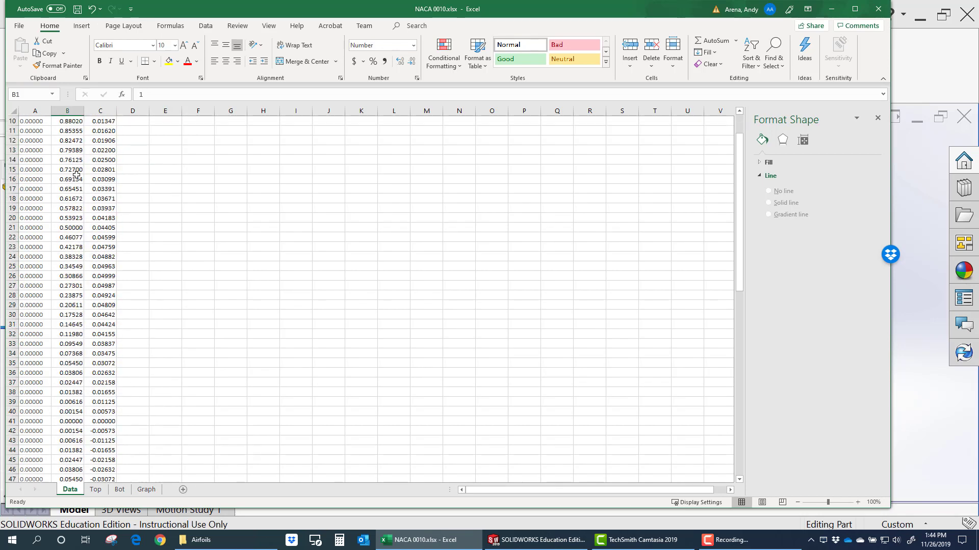
scroll(73, 178, down, 9)
click(76, 285)
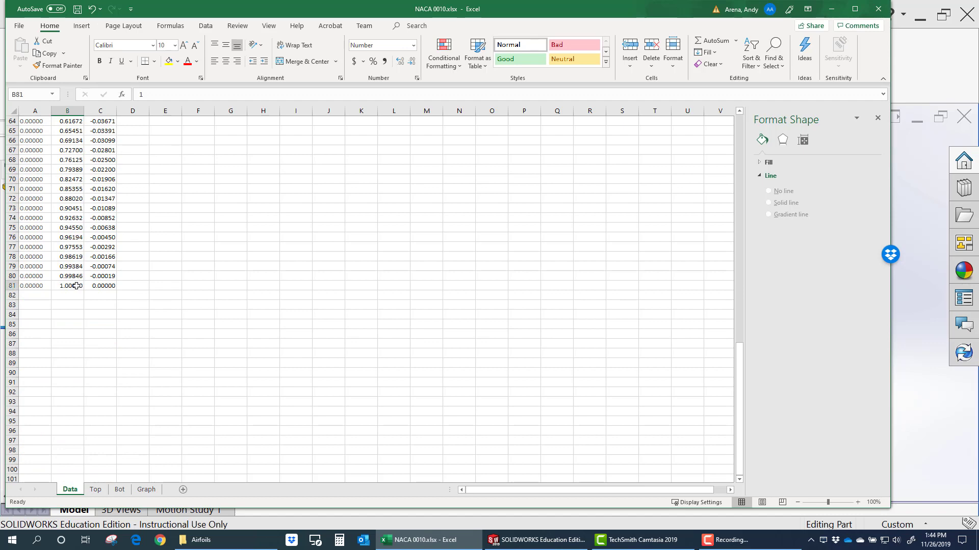
scroll(204, 280, up, 20)
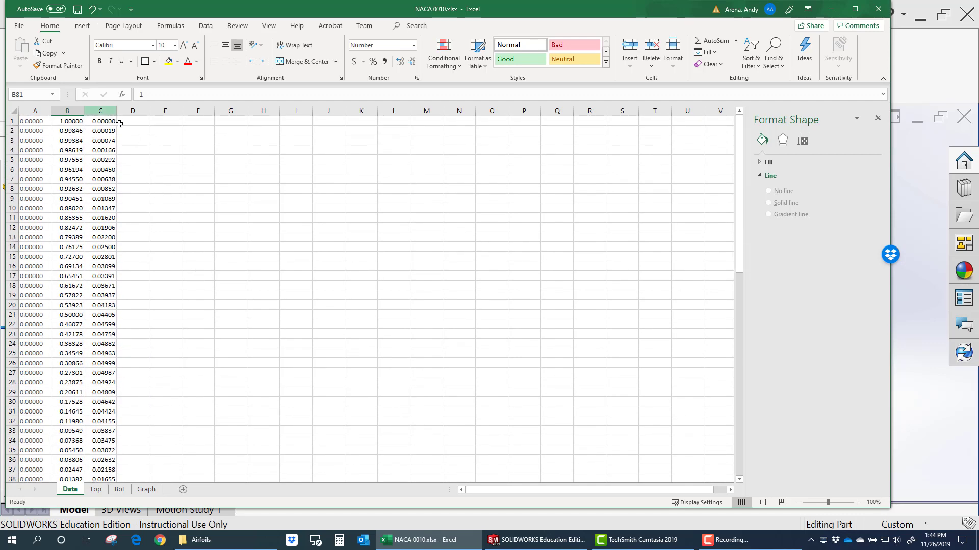
click(155, 151)
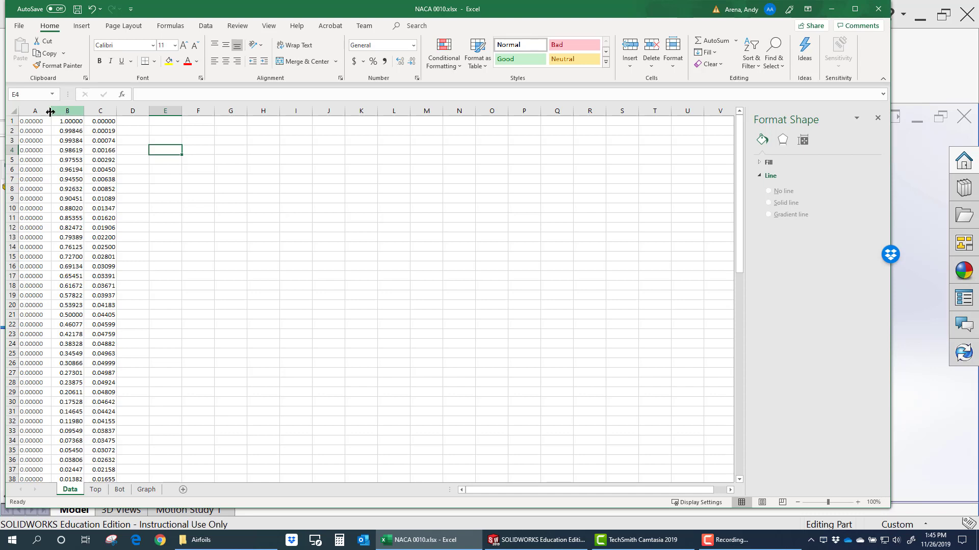
click(33, 111)
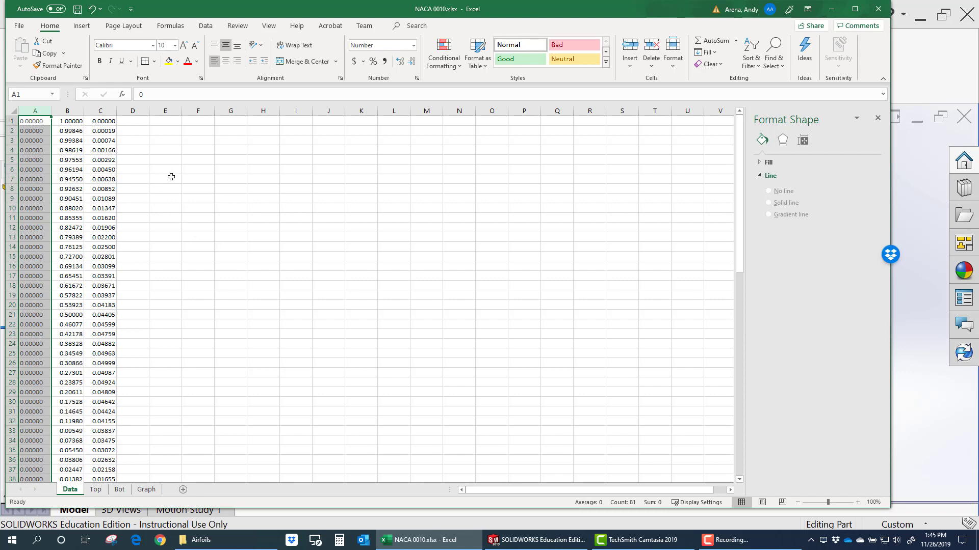
scroll(173, 179, down, 3)
scroll(171, 175, up, 3)
click(75, 122)
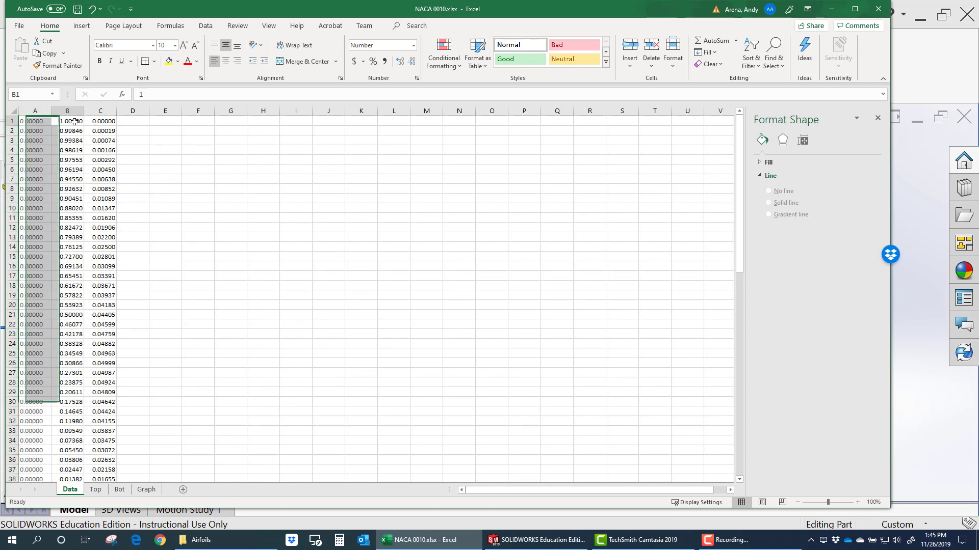
click(101, 121)
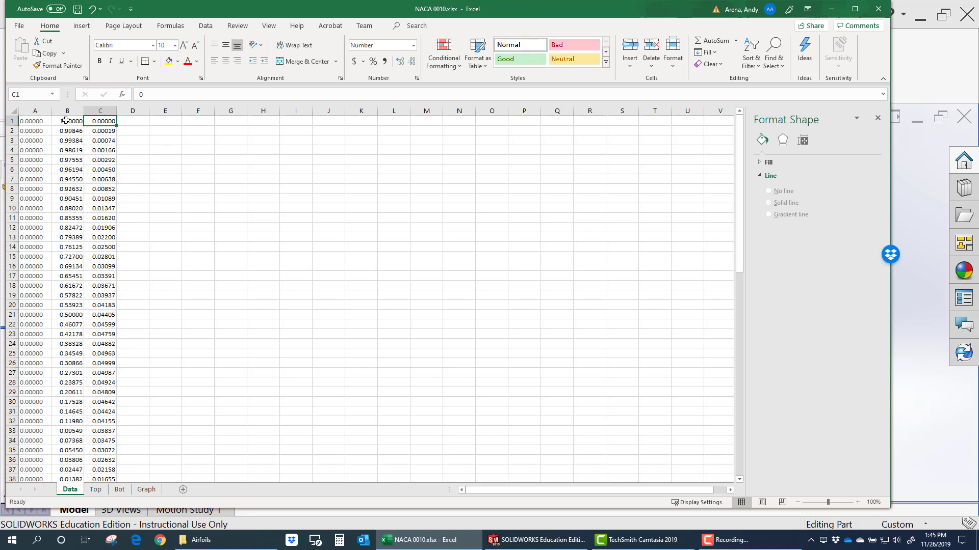
drag(66, 121, 101, 121)
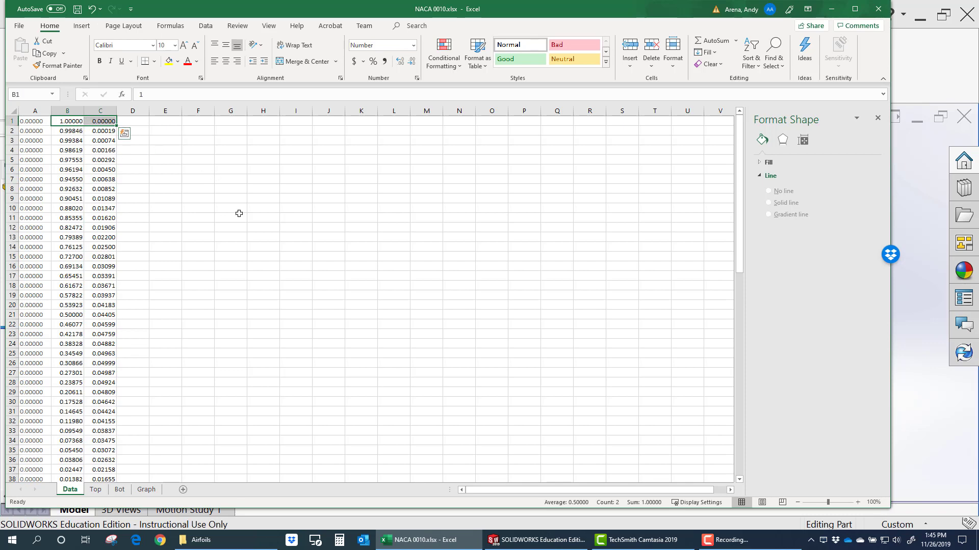
scroll(138, 218, down, 6)
scroll(138, 218, down, 15)
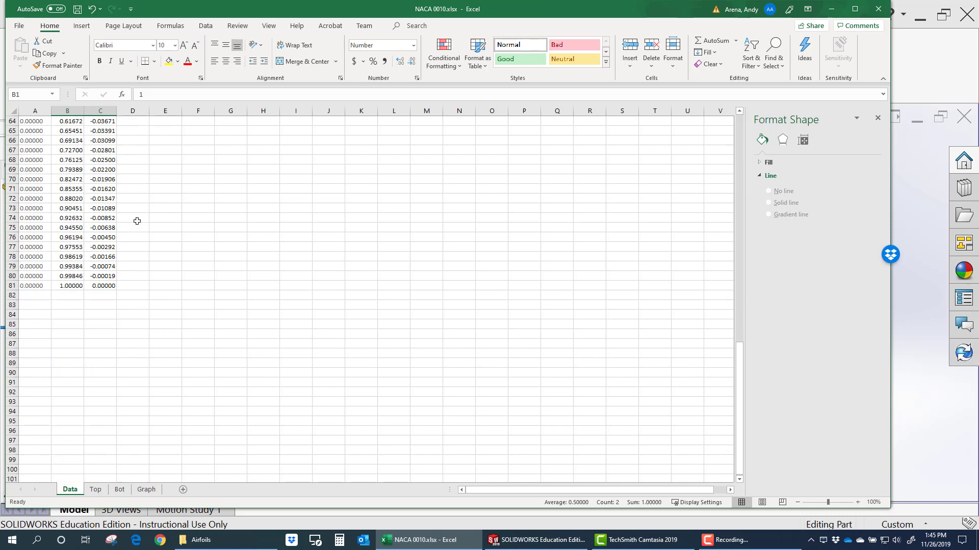
drag(63, 282, 108, 286)
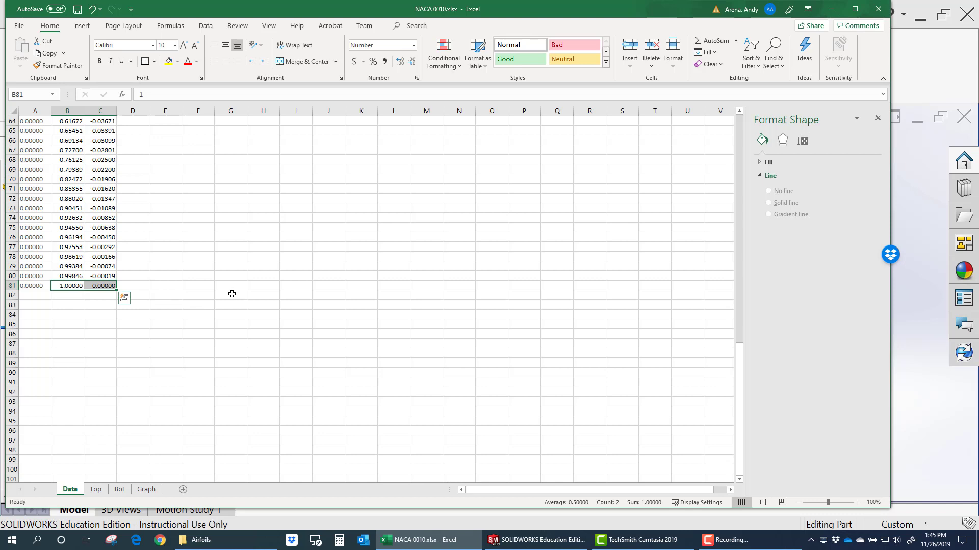
scroll(324, 295, up, 20)
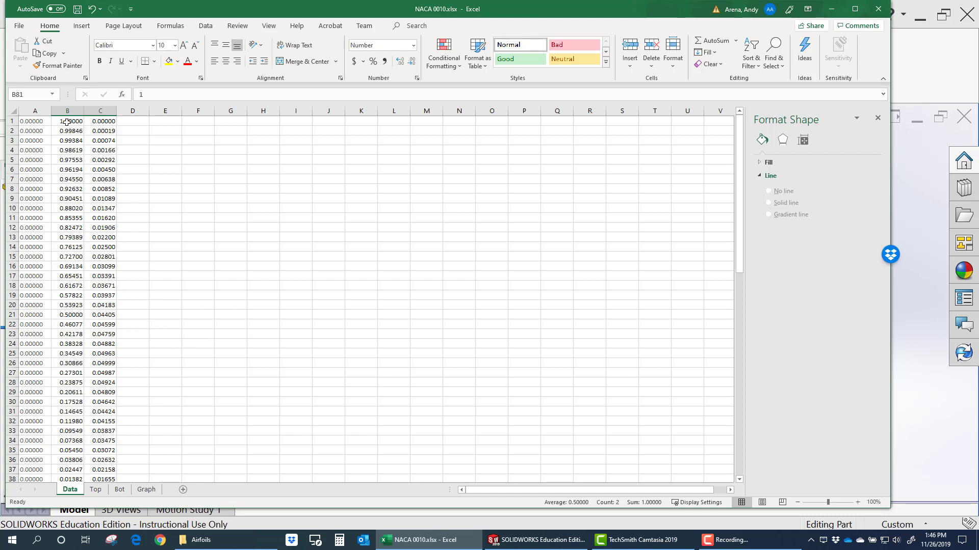
- Select the upper-surface points B1:C41, scroll through the Top sheet, then show the Bot sheet
drag(67, 123, 100, 423)
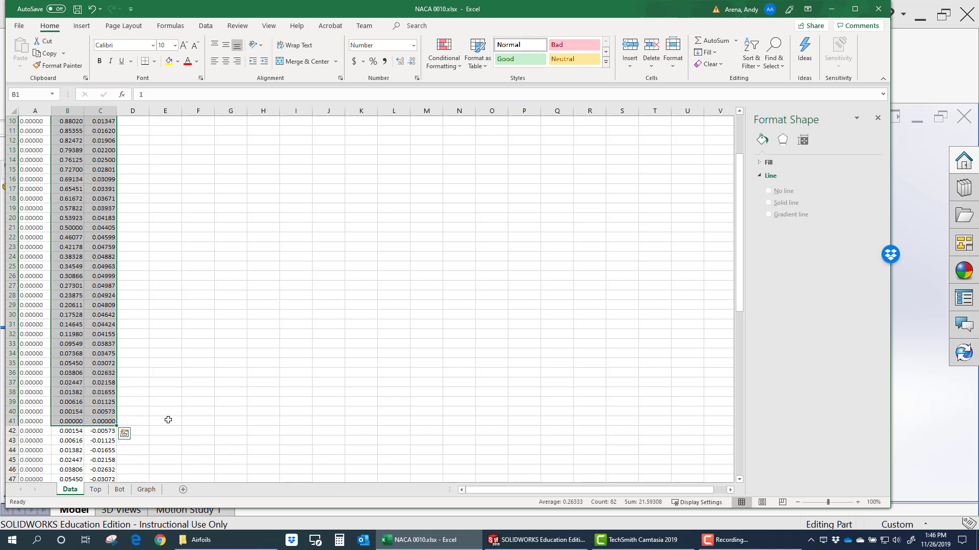
click(96, 490)
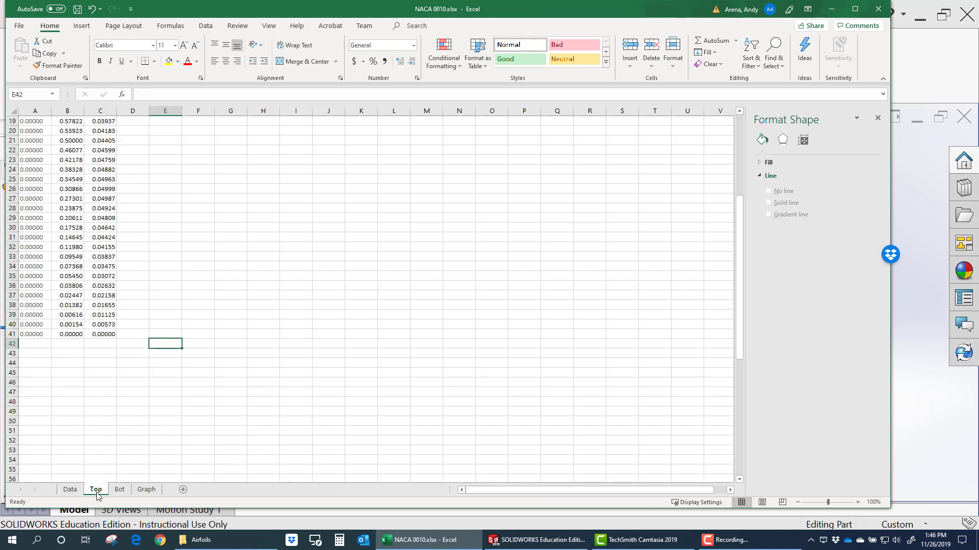
scroll(107, 177, up, 6)
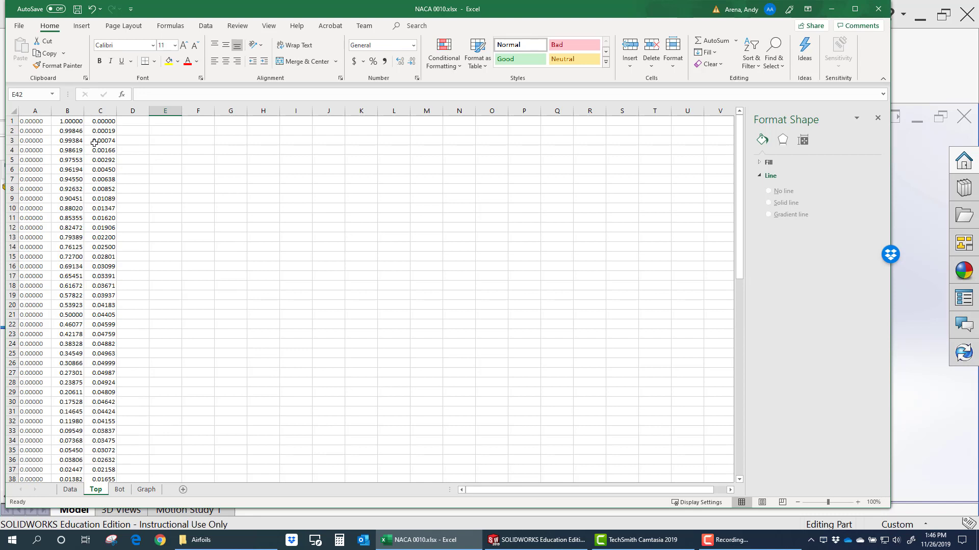
scroll(94, 143, down, 2)
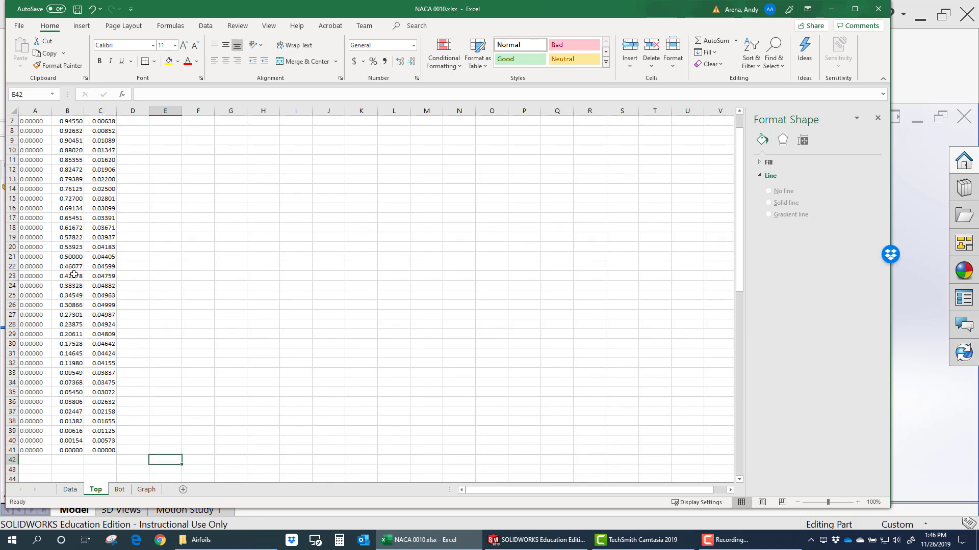
scroll(74, 275, down, 3)
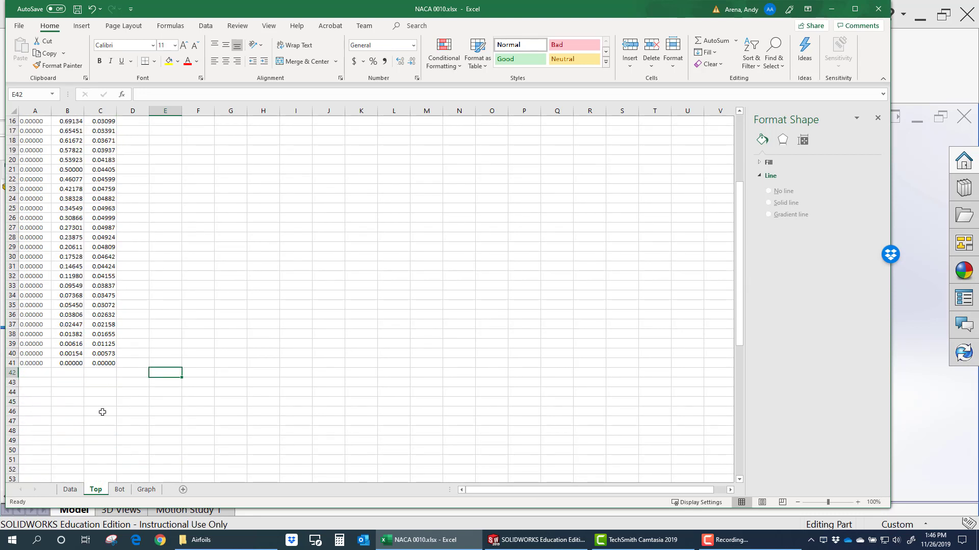
click(119, 489)
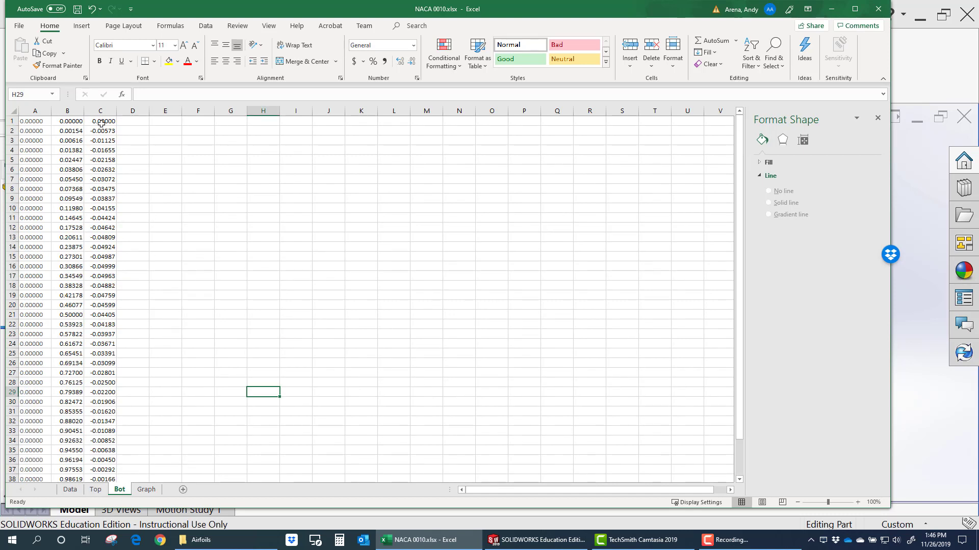
scroll(144, 216, down, 4)
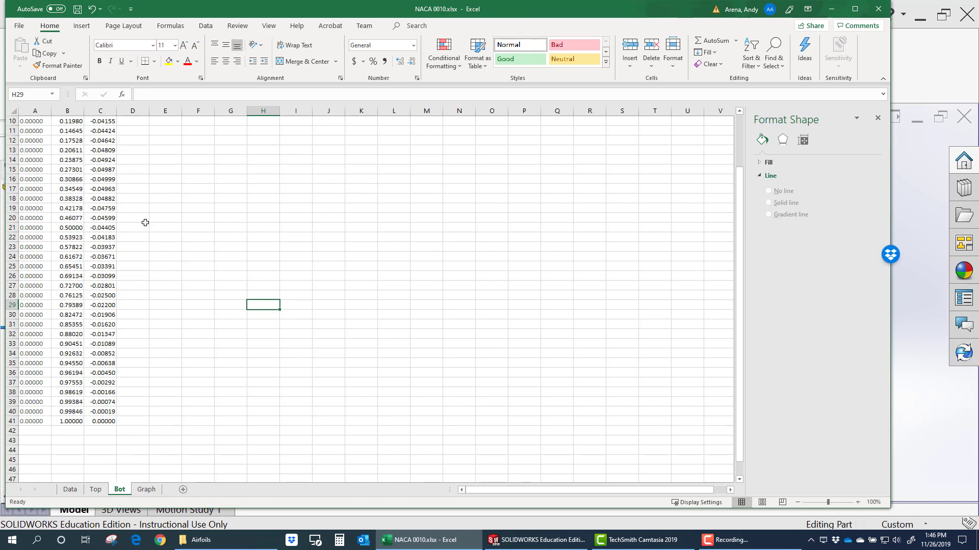
- Return to the Graph sheet with the airfoil scatter chart
click(146, 489)
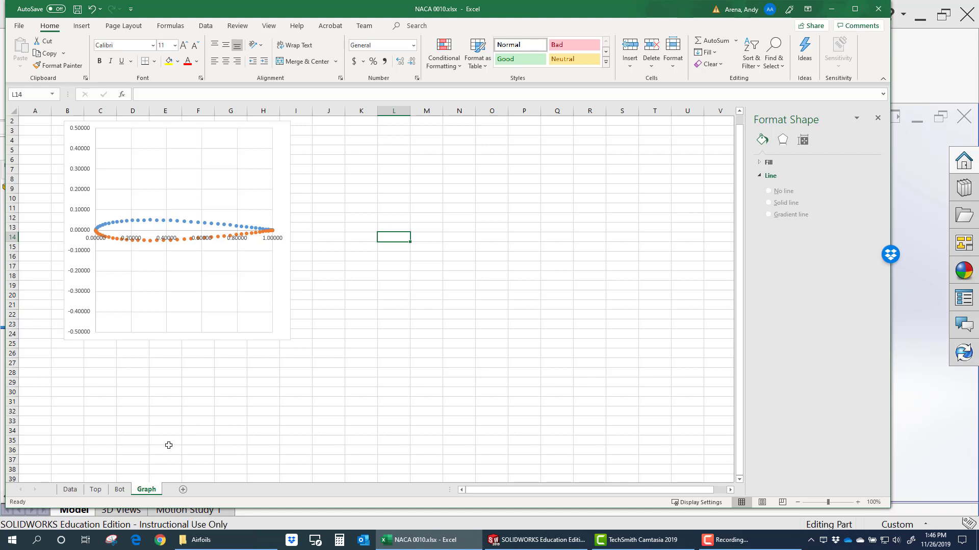
- Open the workbook from the Airfoils folder and scroll through its Top sheet's upper-surface points
click(231, 543)
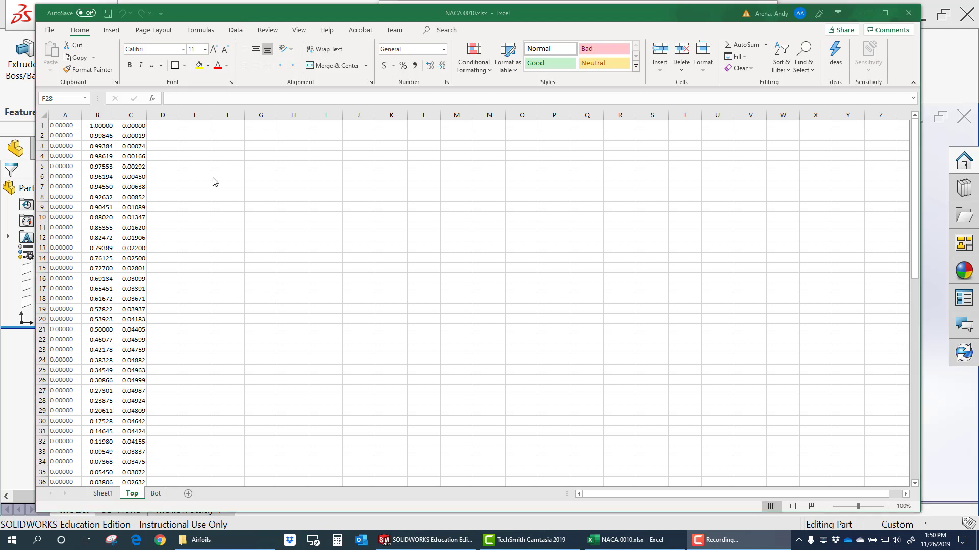
scroll(365, 304, down, 12)
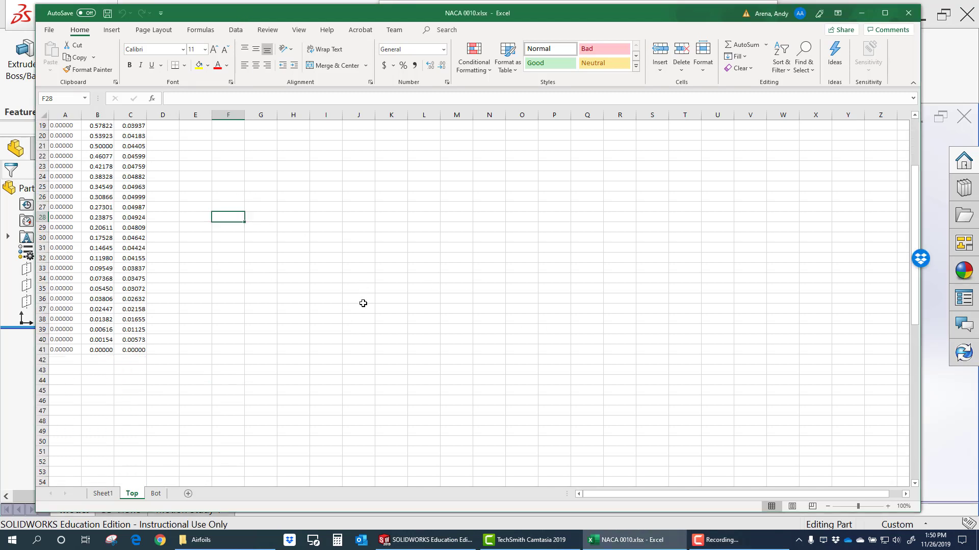
scroll(362, 303, up, 12)
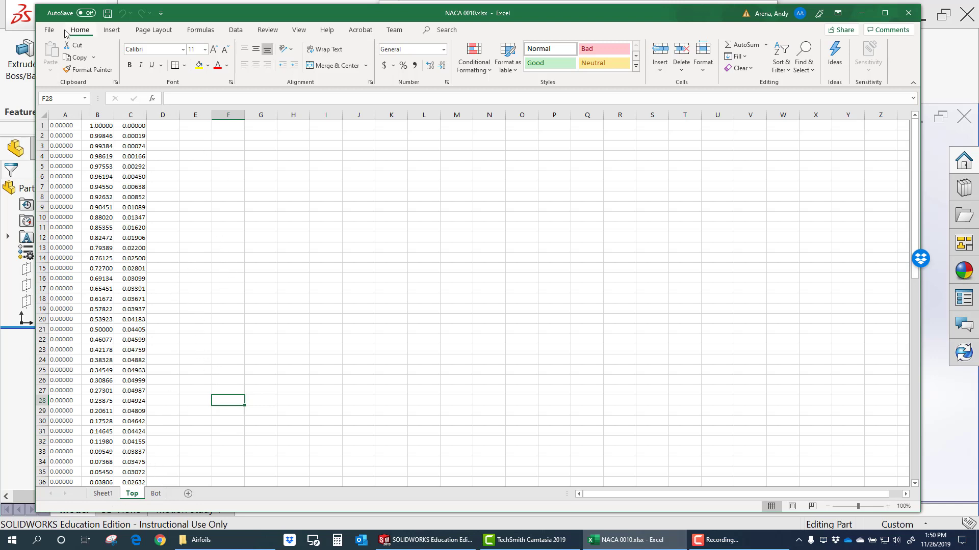
- Export the current sheet as CSV named NACA 0010.csv, accepting that only one sheet is saved
click(49, 30)
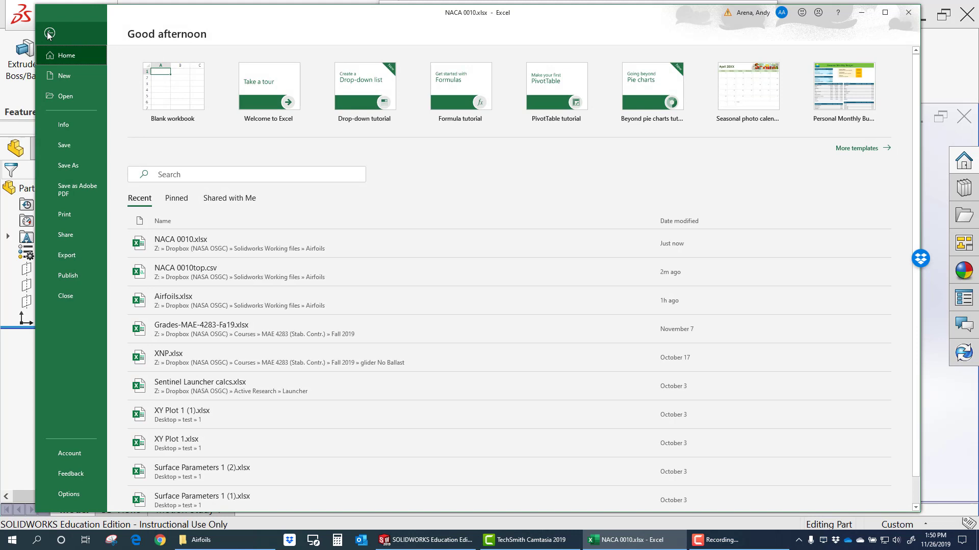
click(68, 255)
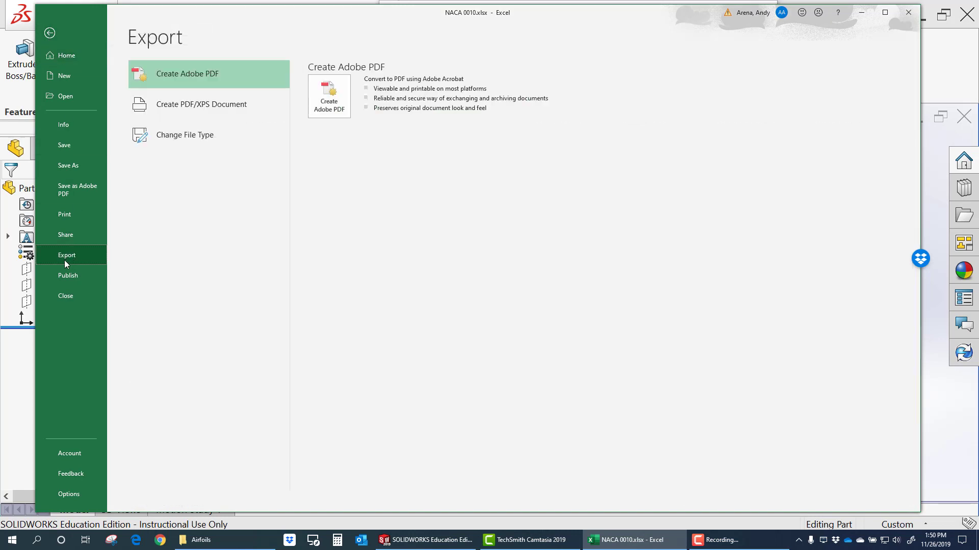
click(172, 137)
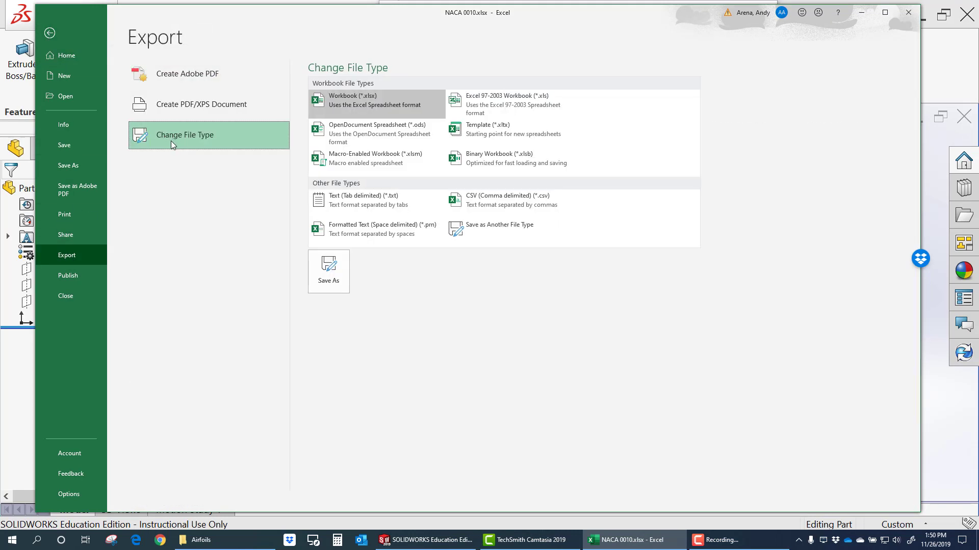
click(477, 206)
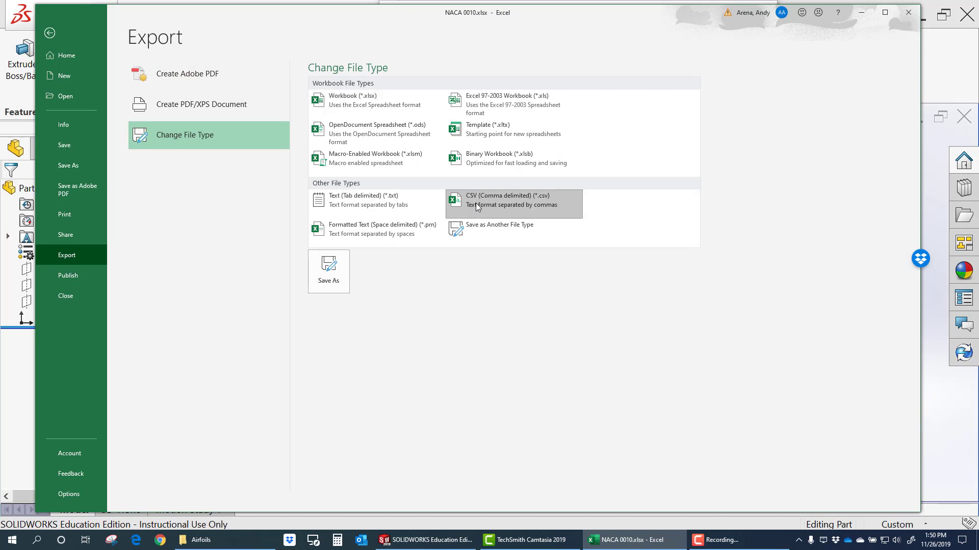
click(328, 273)
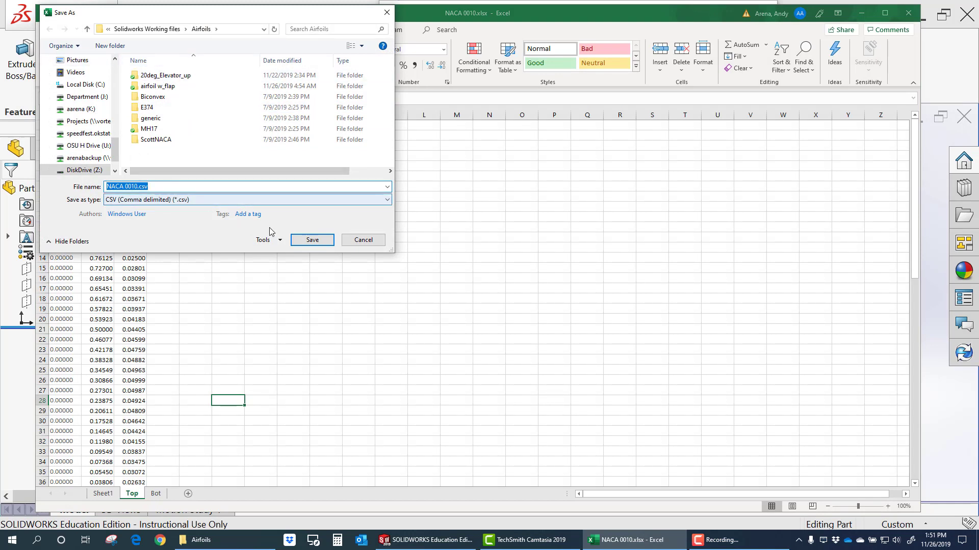
click(311, 240)
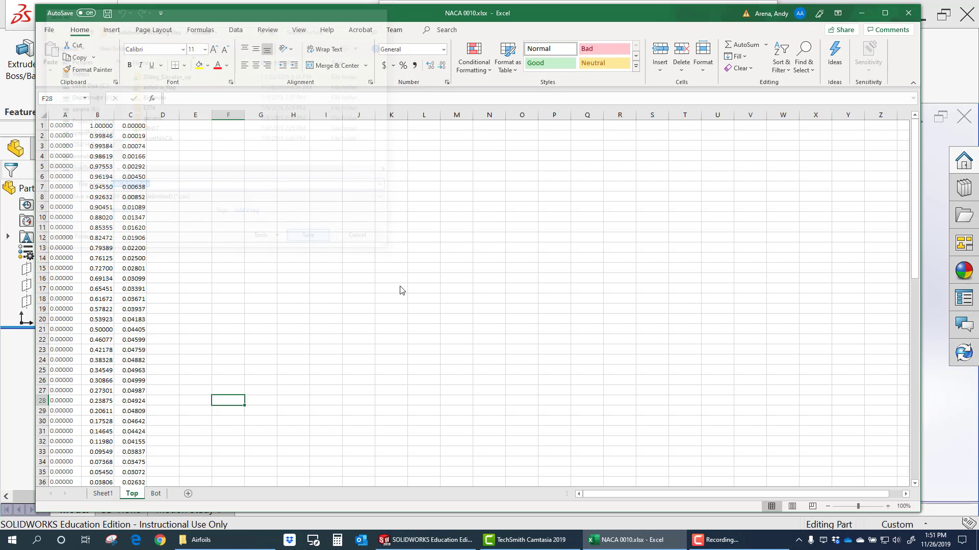
click(474, 307)
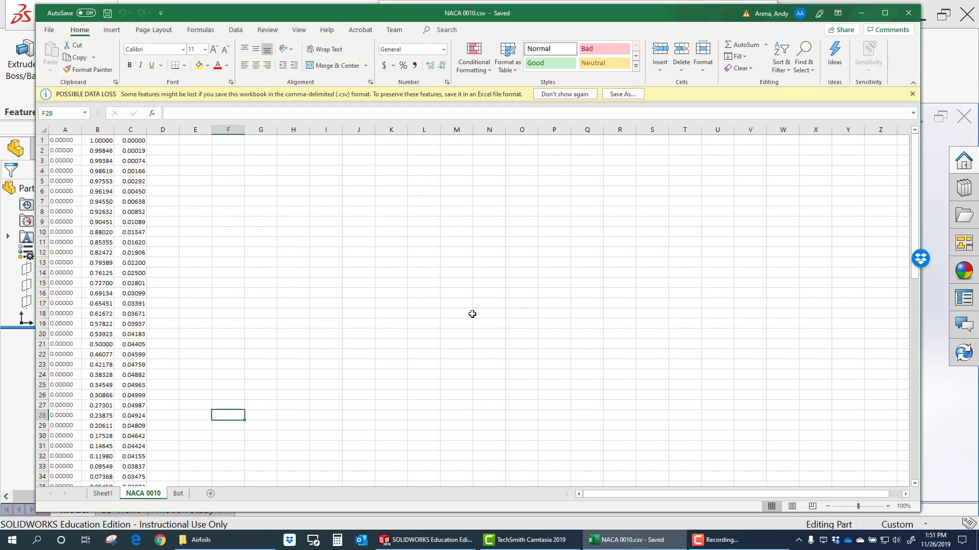
- Close Excel and rename NACA 0010.csv to NACA 0010Top.csv
click(908, 13)
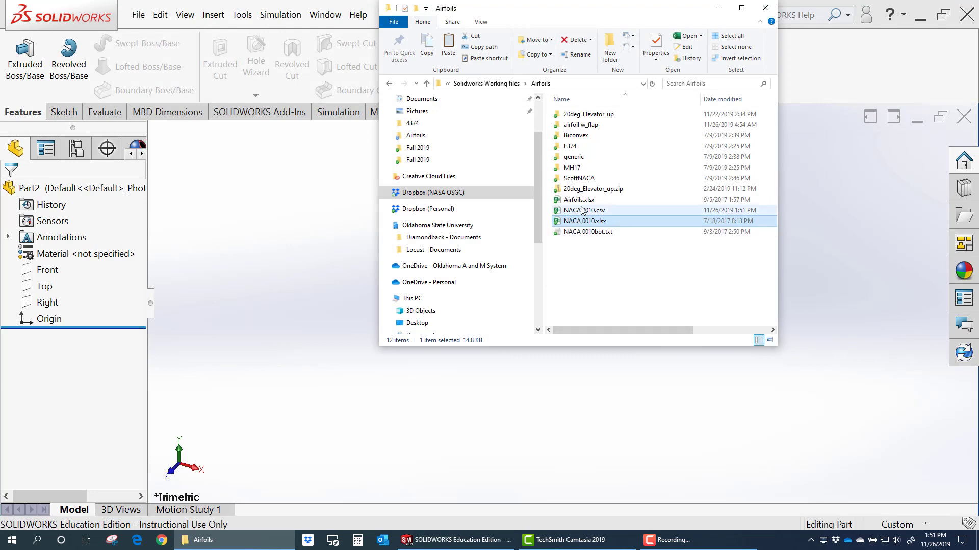
click(581, 213)
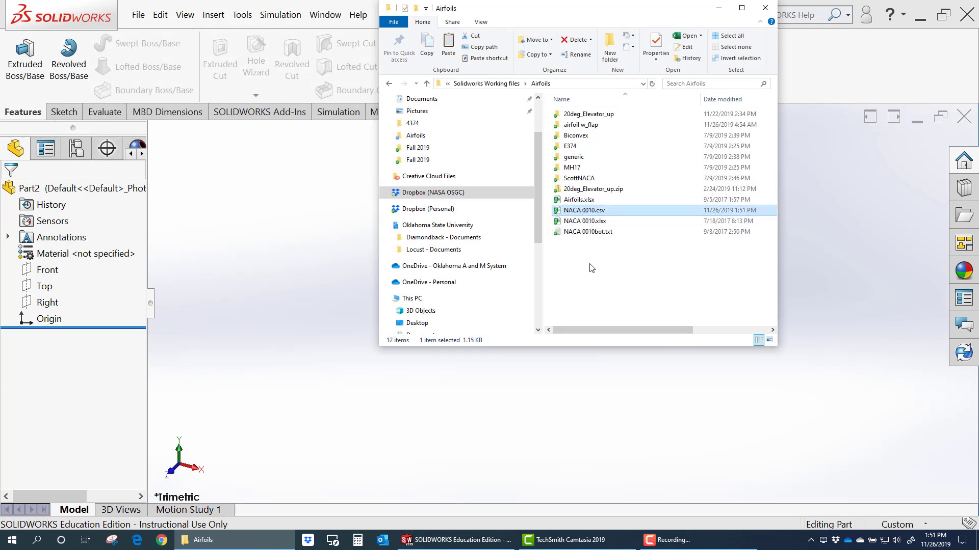
click(595, 213)
click(595, 214)
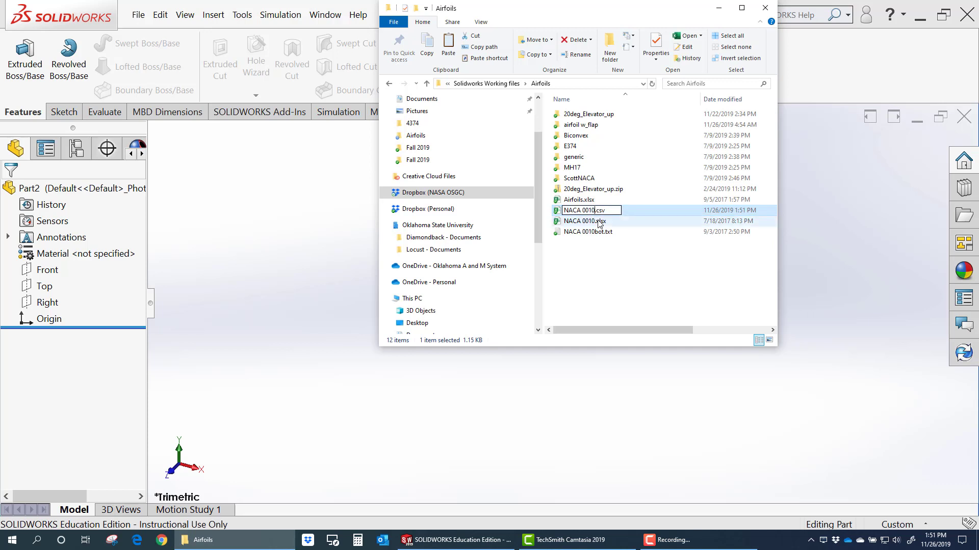
text(Top)
click(599, 271)
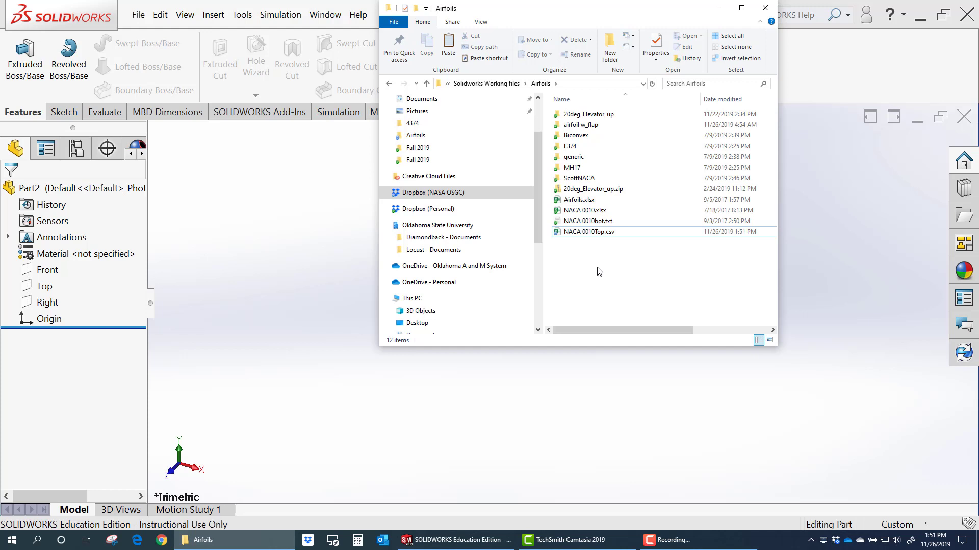
- Change the file's extension to .txt, making it NACA 0010Top.txt, and confirm the warning
click(595, 232)
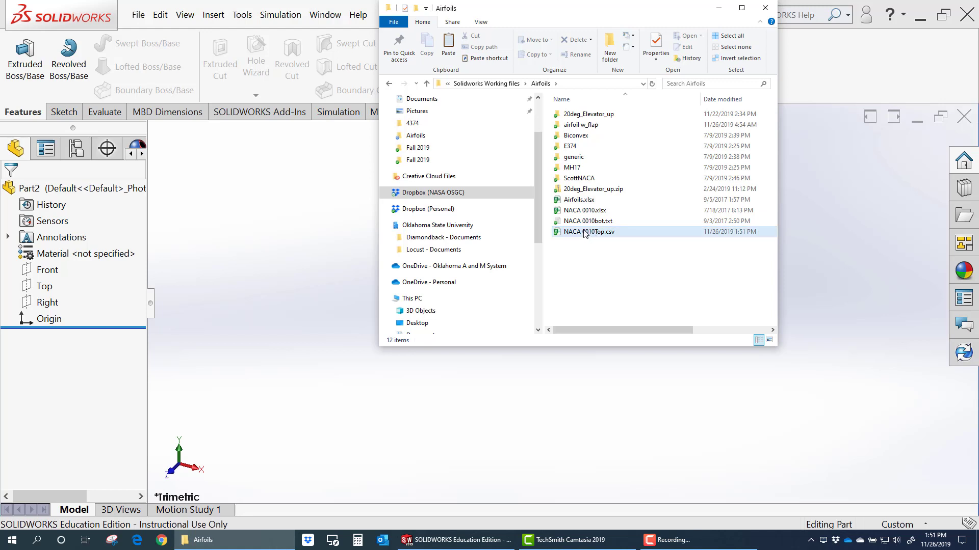
click(614, 236)
right_click(612, 234)
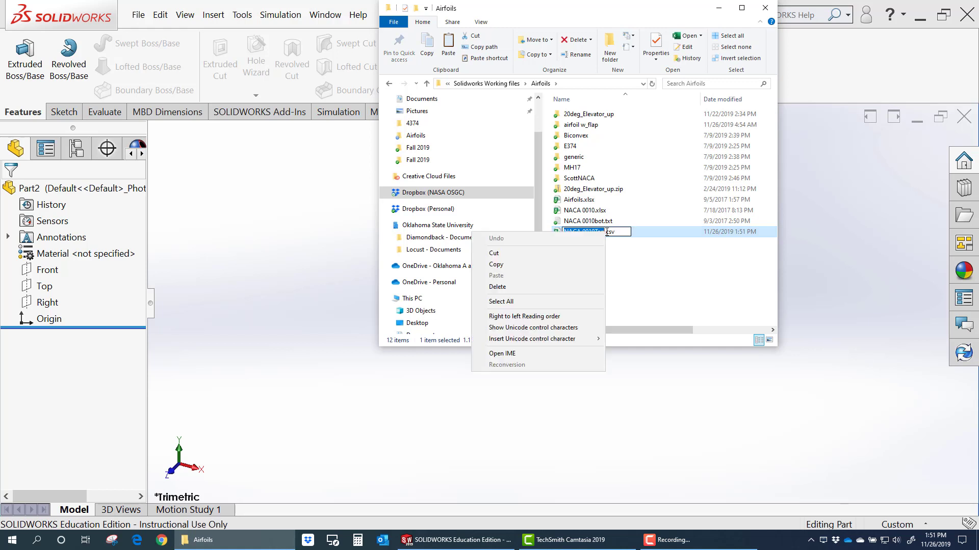
key(m)
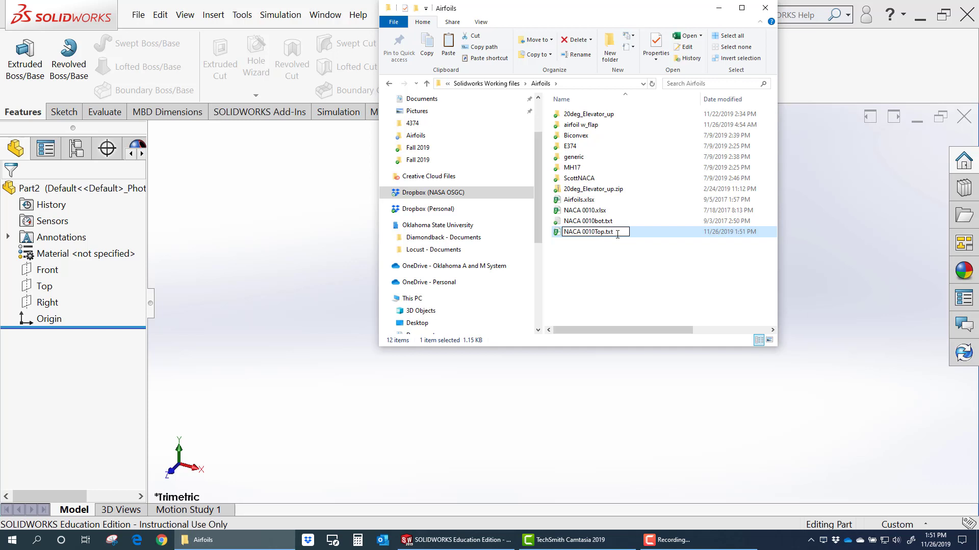
click(617, 265)
click(536, 273)
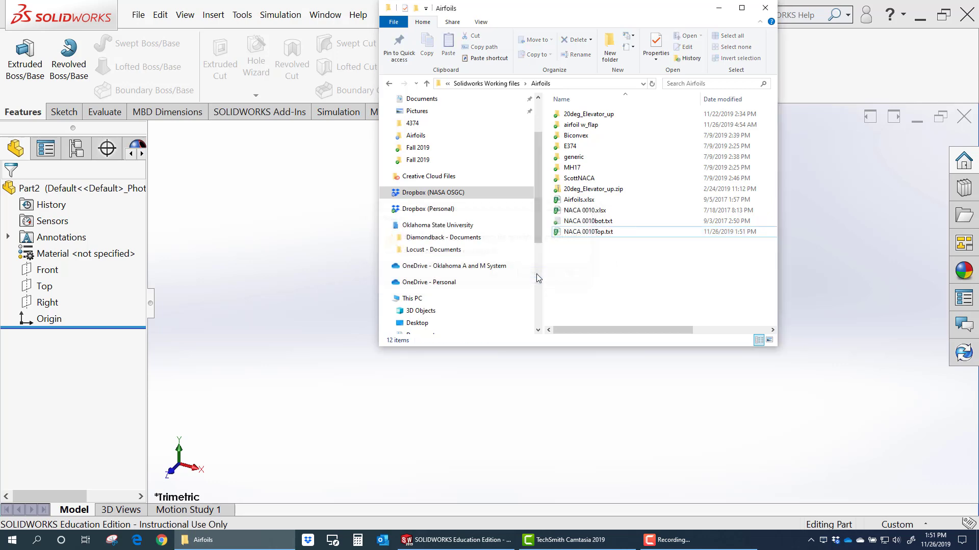
- Open NACA 0010Top.txt in Notepad and delete the trailing ',,' lines and blank final line
double_click(581, 232)
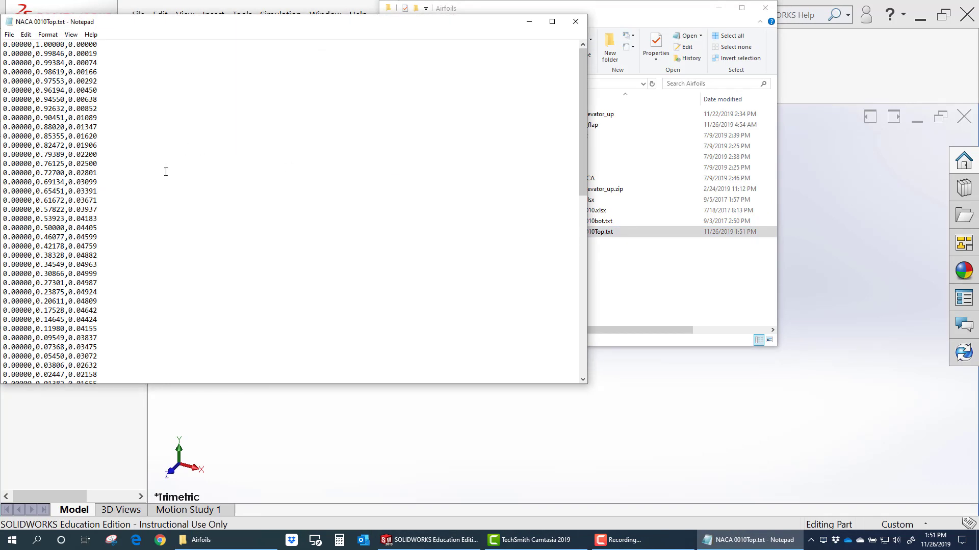
scroll(61, 176, down, 12)
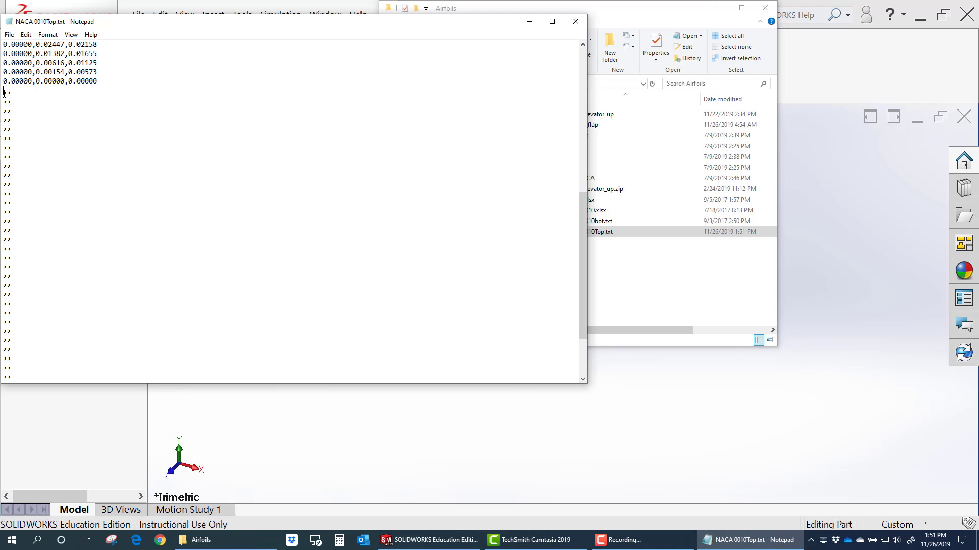
drag(3, 92, 81, 401)
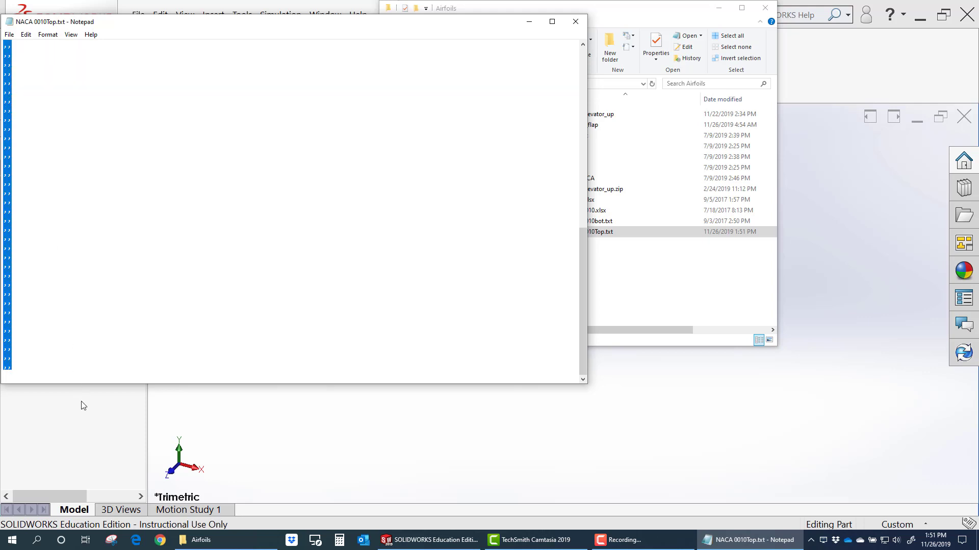
key(Delete)
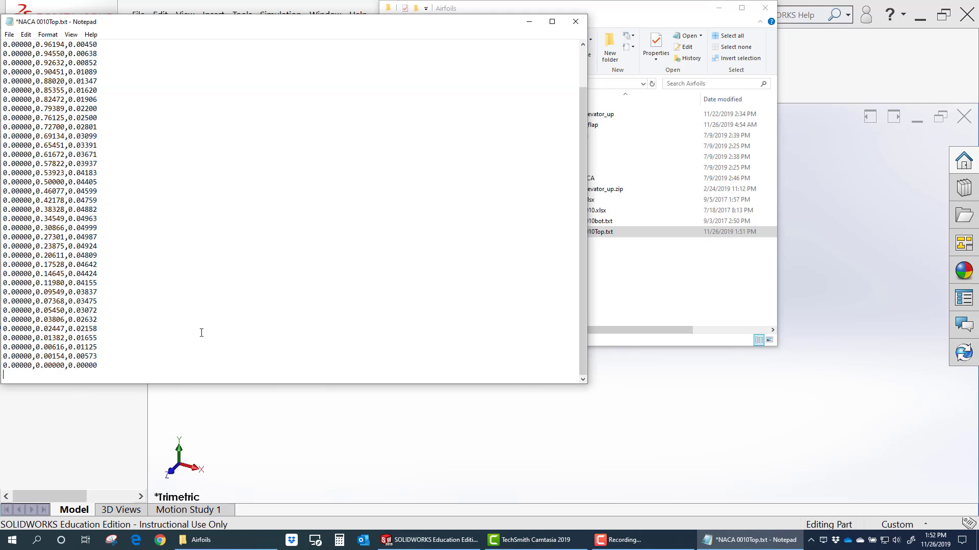
key(BackSpace)
scroll(220, 277, up, 2)
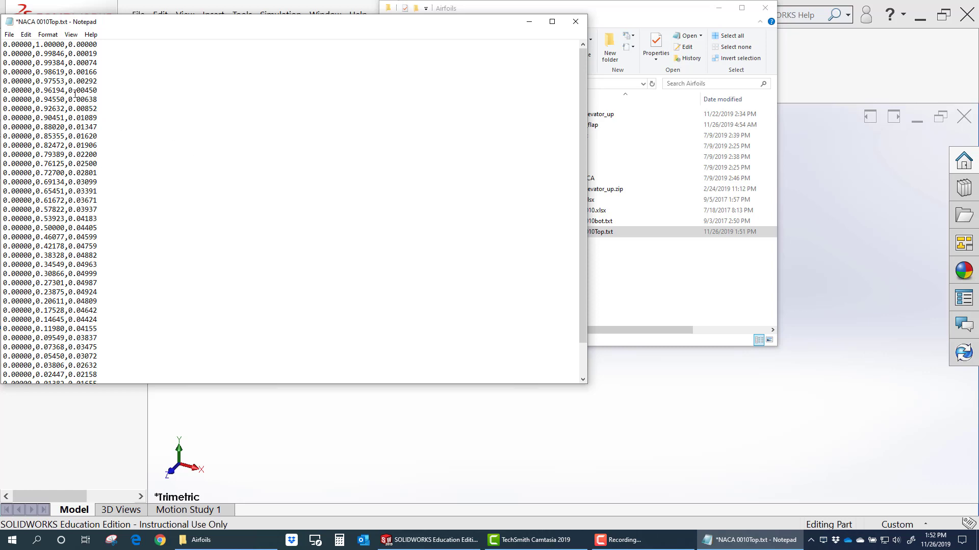
- Save the cleaned coordinate file and close Notepad
click(9, 34)
click(21, 79)
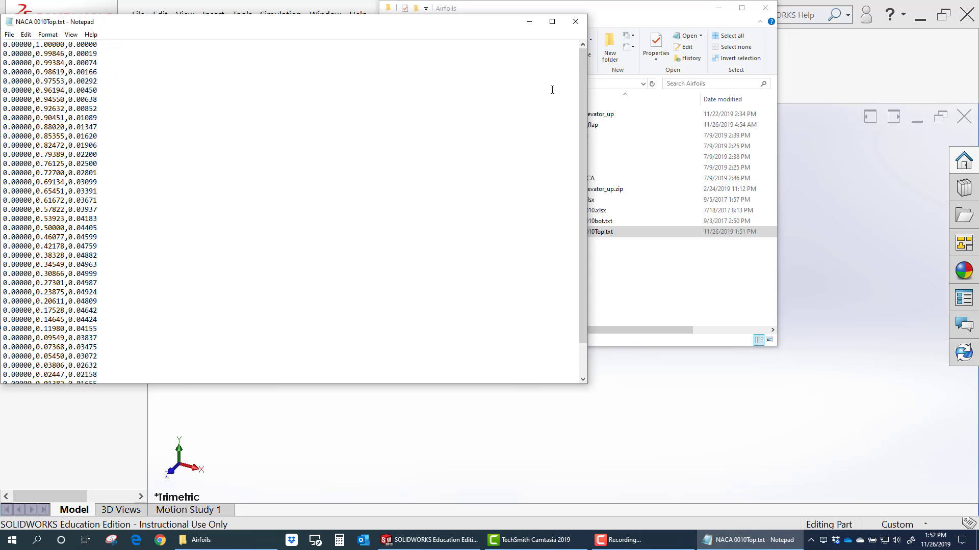
click(575, 23)
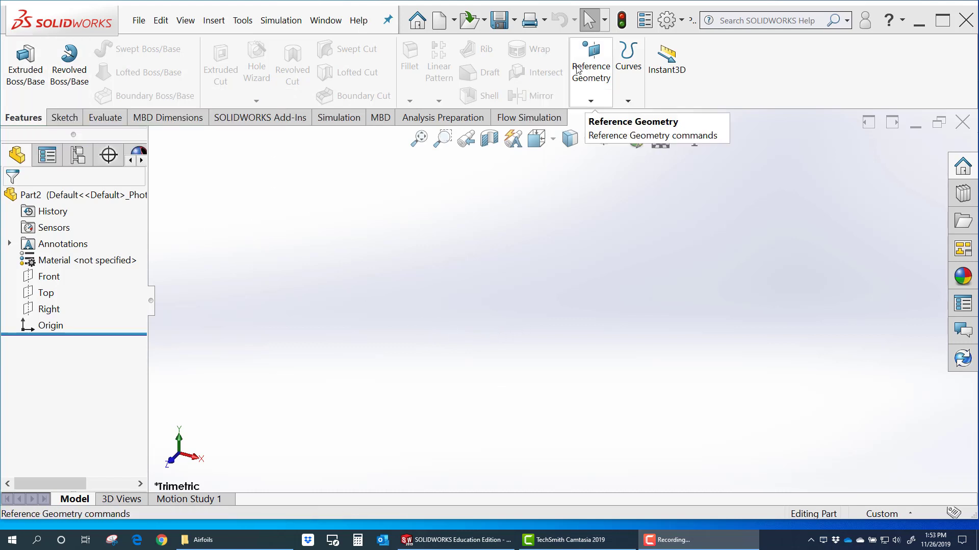
- Create Curve1 with Curve Through XYZ Points, loading the NACA airfoil coordinates from a .txt file
click(629, 85)
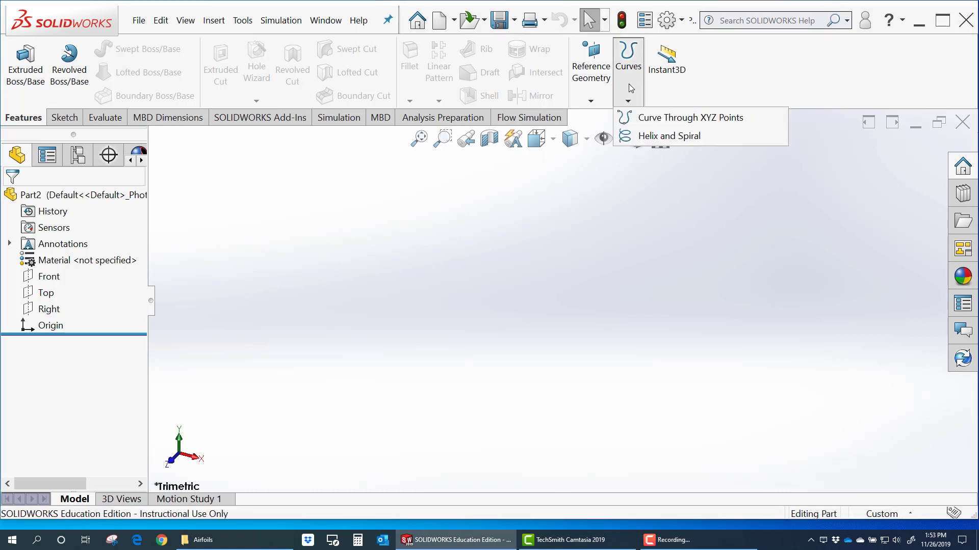
click(644, 118)
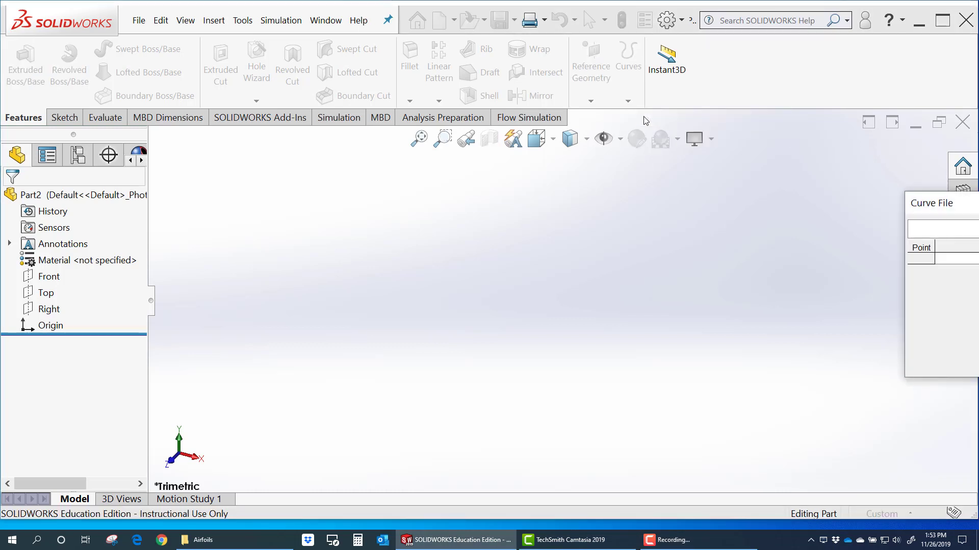
drag(936, 203, 287, 168)
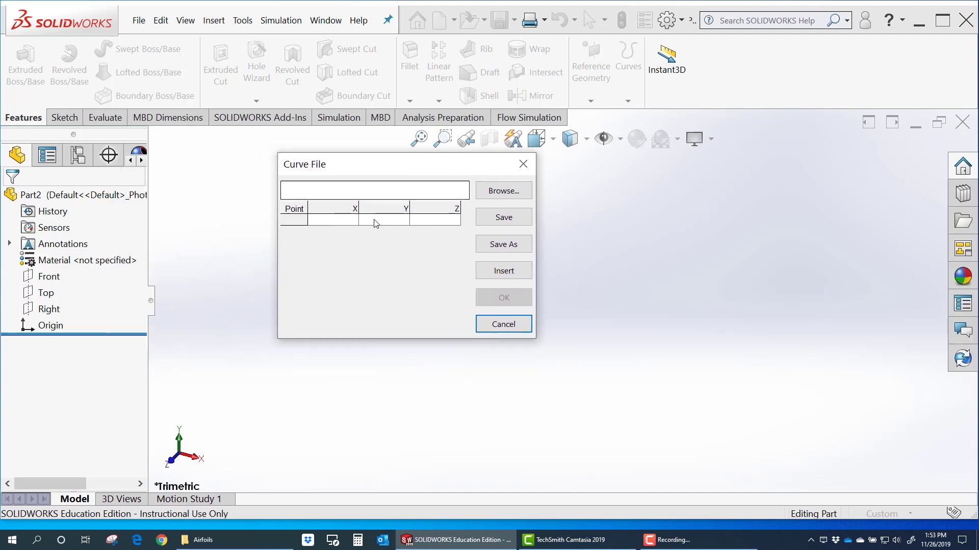
click(484, 191)
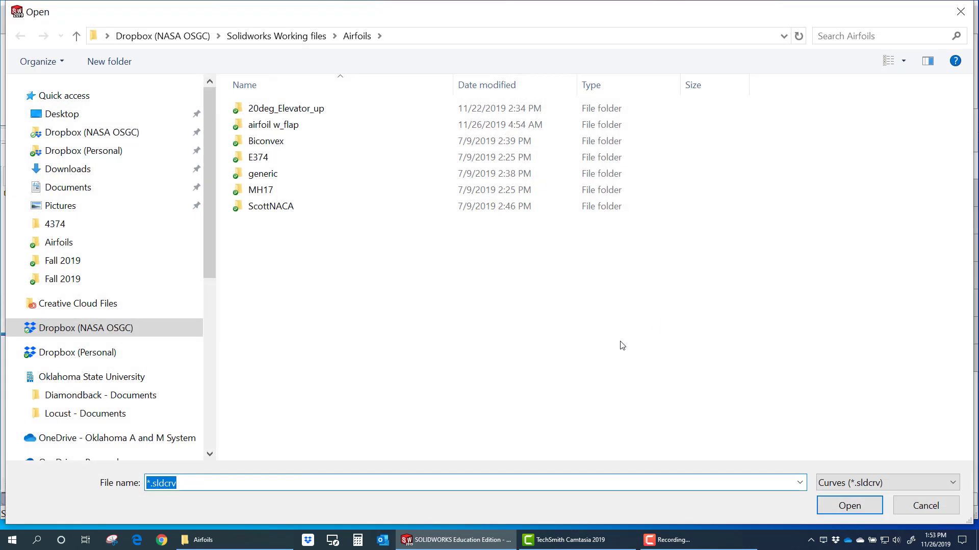
click(897, 481)
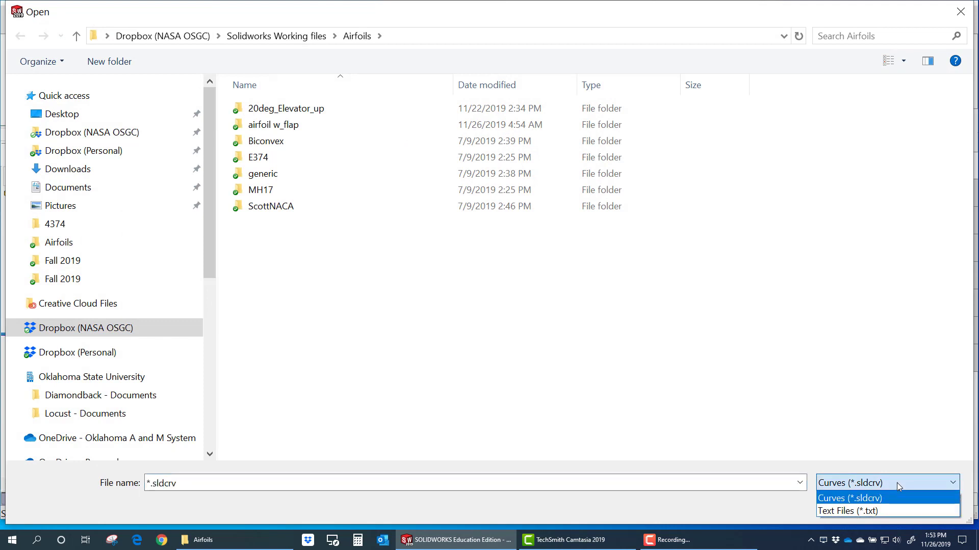
click(873, 513)
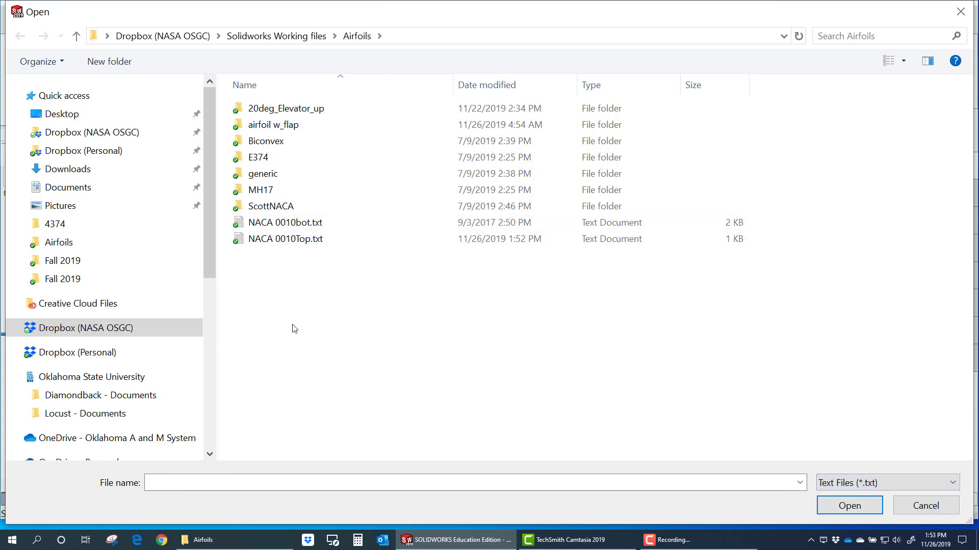
double_click(271, 222)
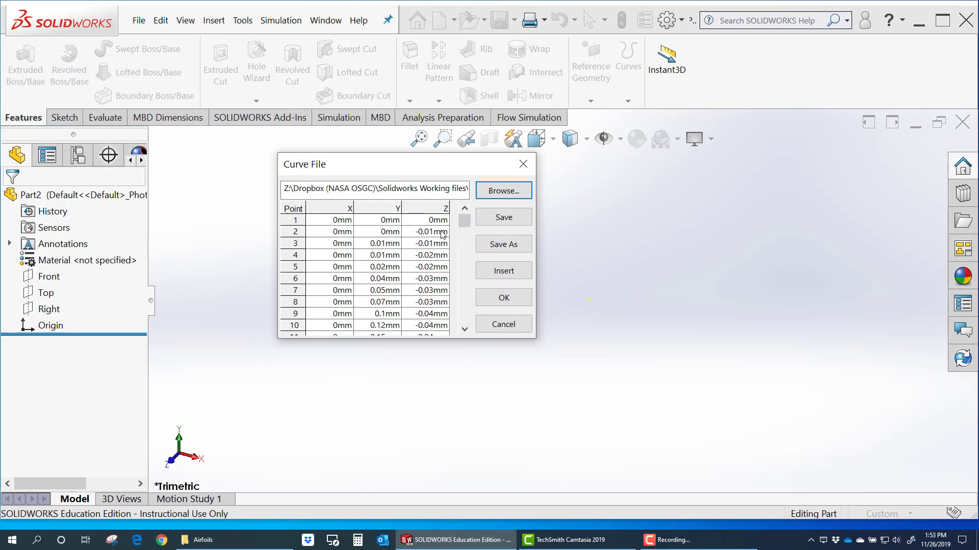
click(503, 298)
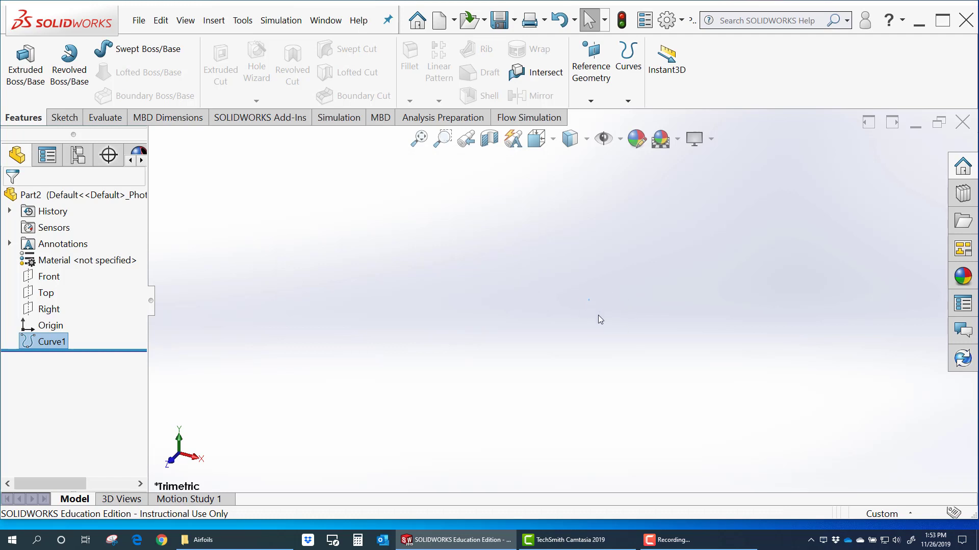
- Switch to the Isometric view and orbit so the curve lies flat
key(space)
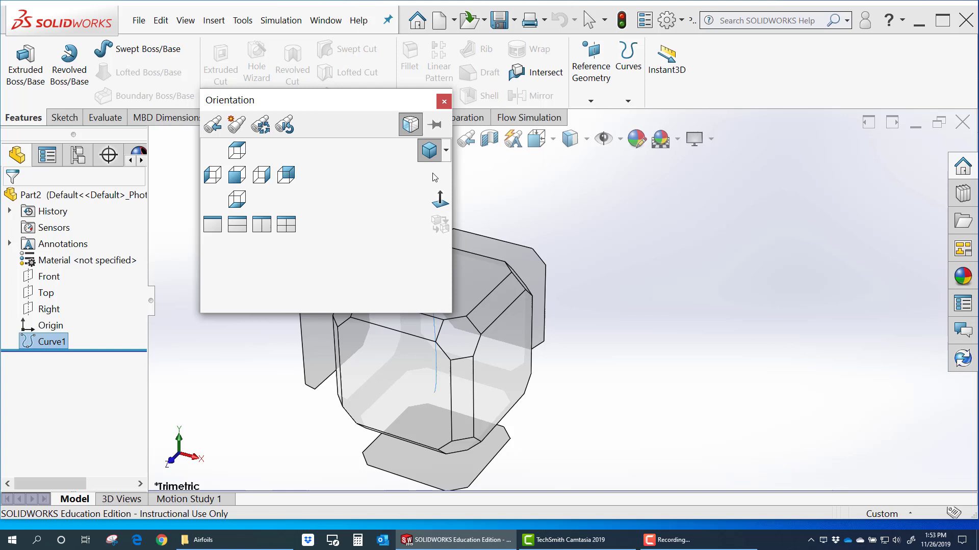
click(540, 282)
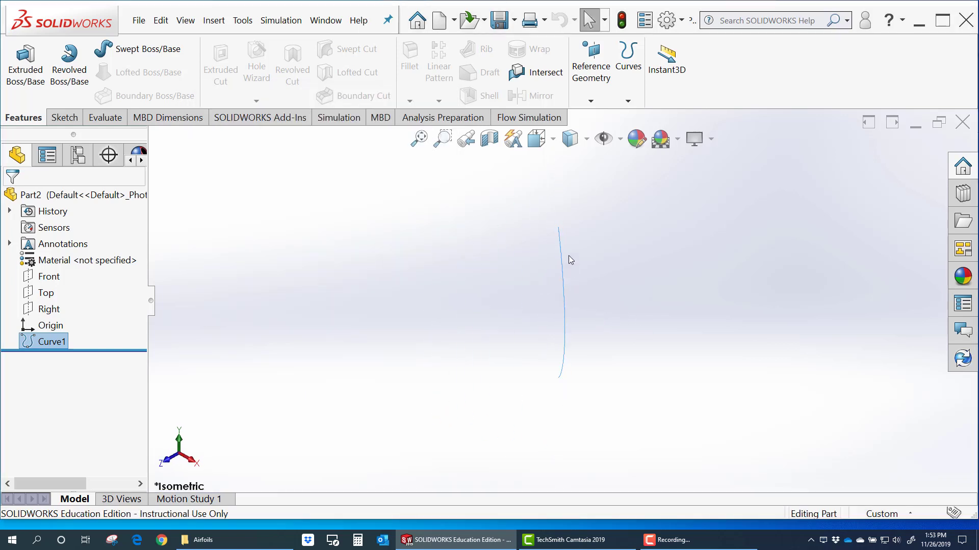
middle_drag(570, 260, 536, 243)
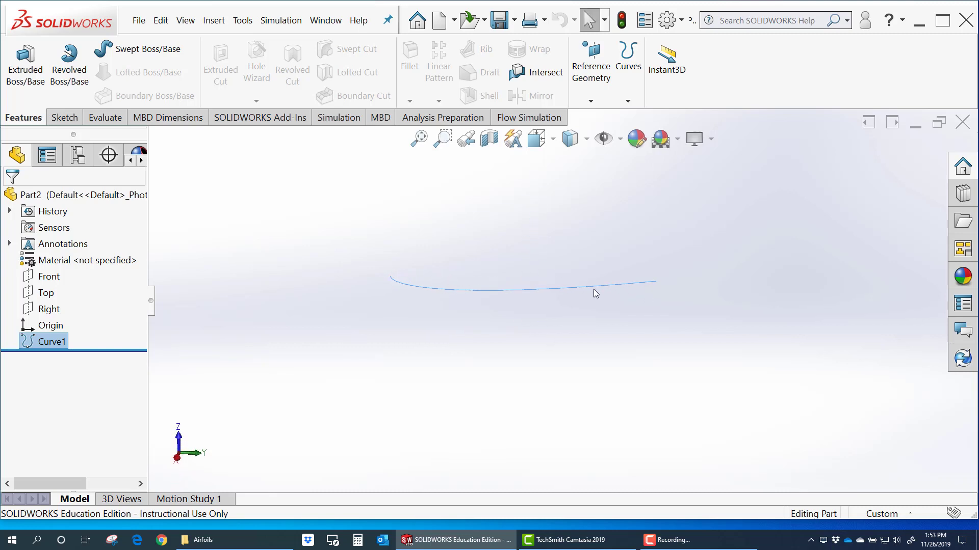
- Build Curve2 through the NACA 0010Top.txt points and zoom to fit the whole airfoil
click(627, 92)
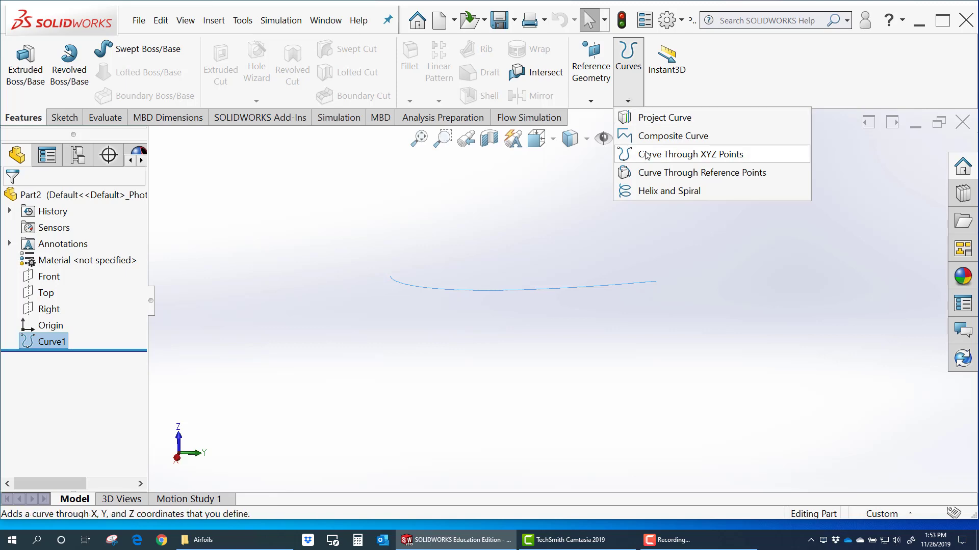
click(662, 154)
click(504, 191)
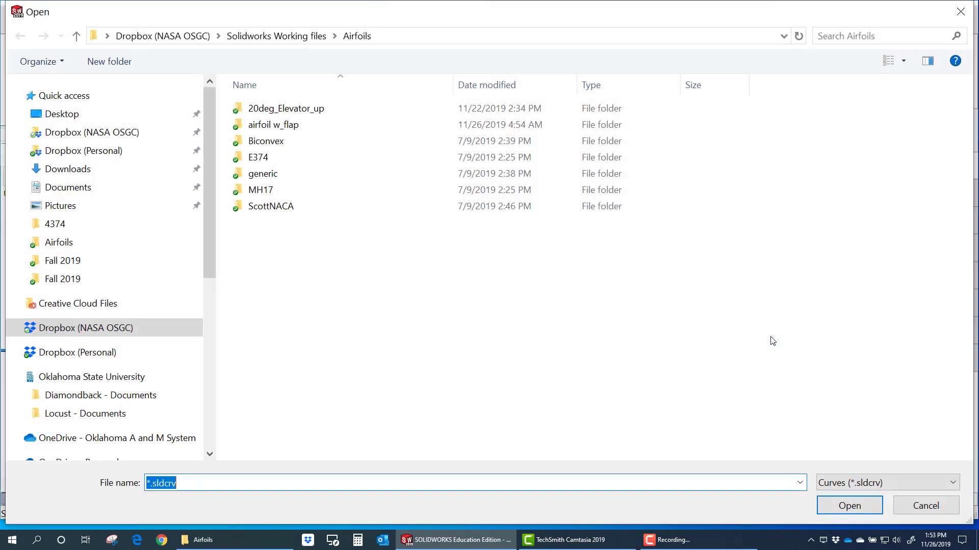
click(880, 483)
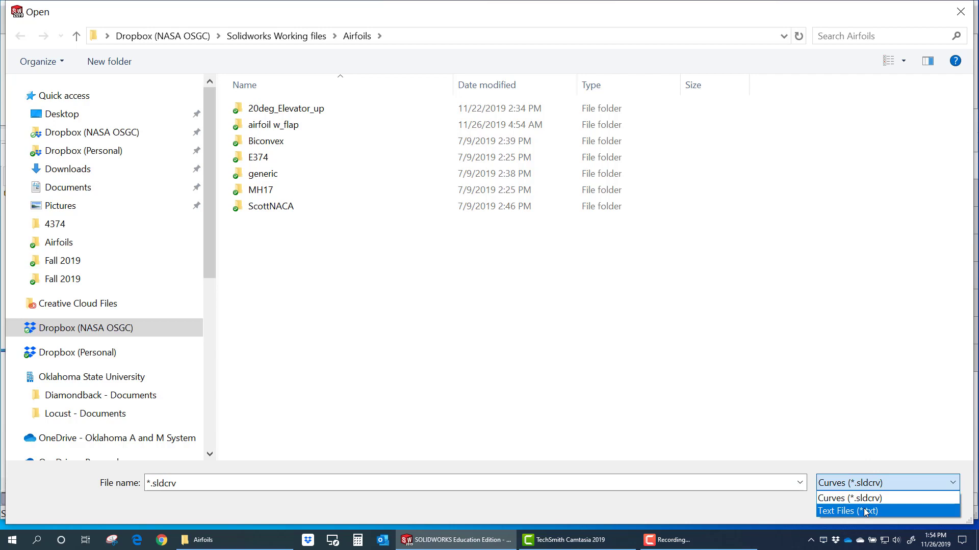
click(865, 508)
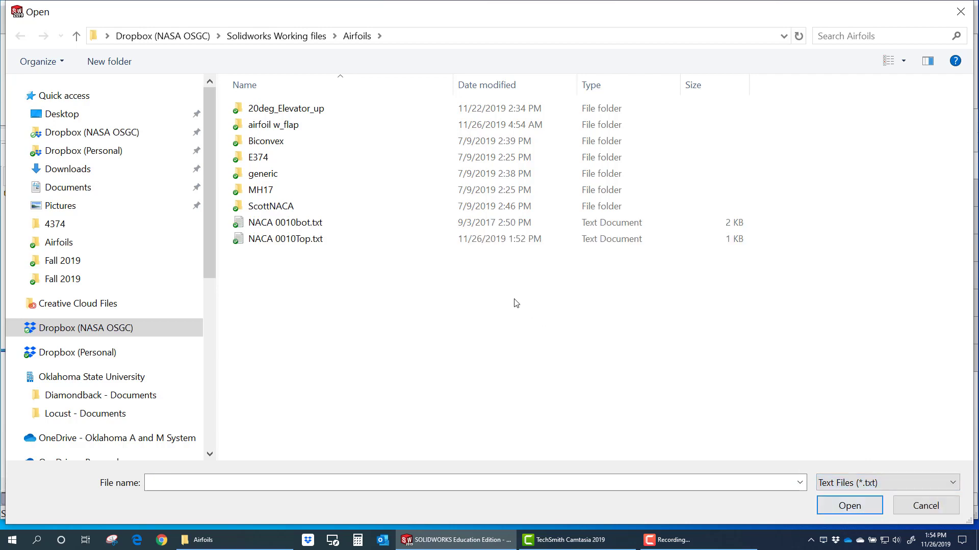
double_click(282, 239)
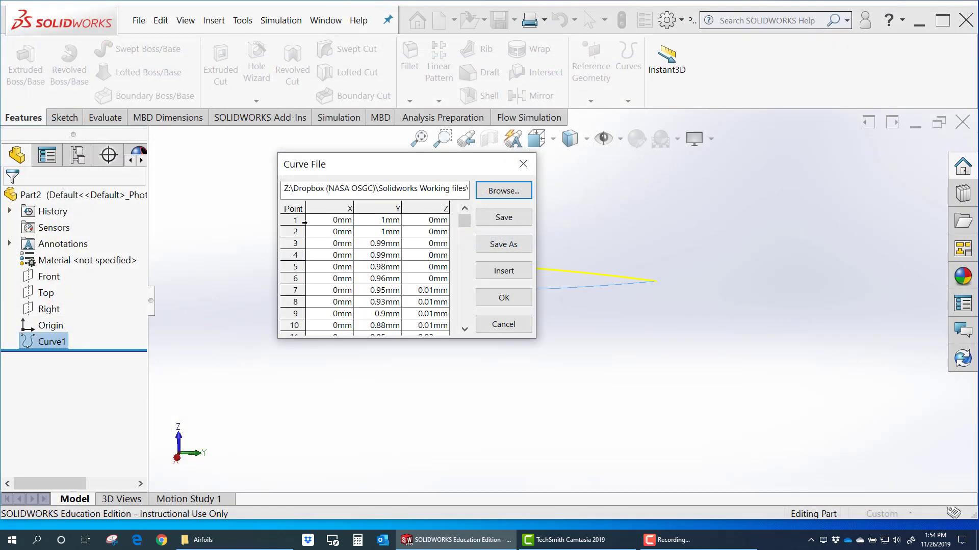
click(503, 298)
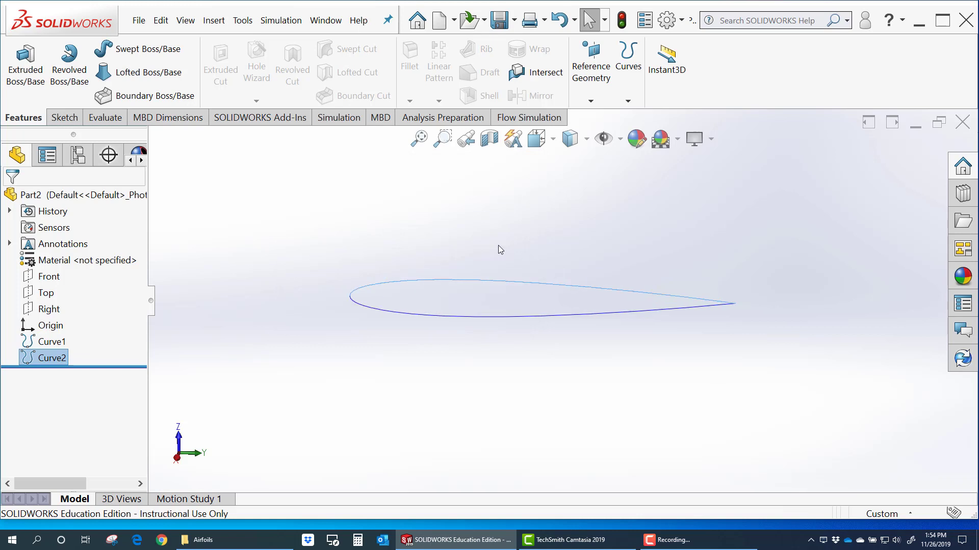
scroll(497, 247, down, 3)
scroll(688, 285, up, 3)
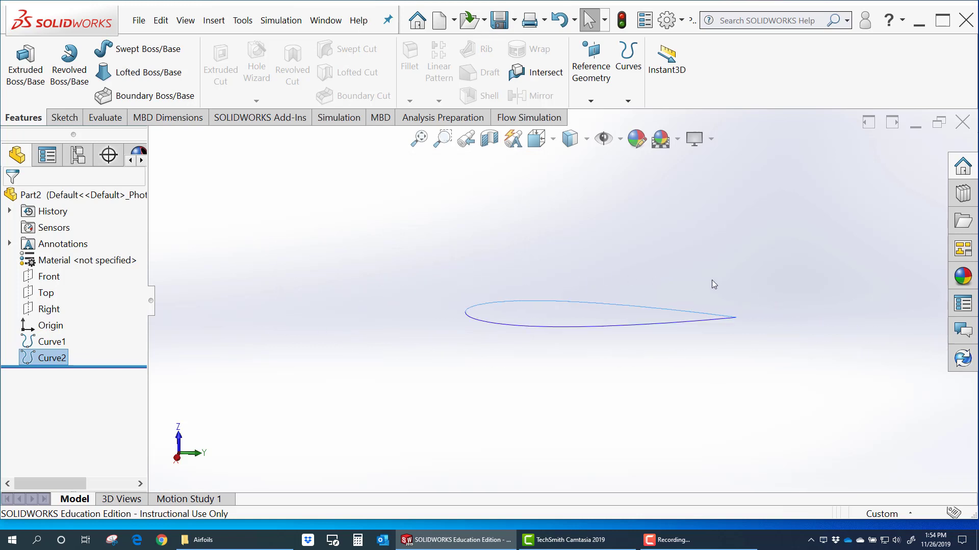
scroll(708, 288, up, 1)
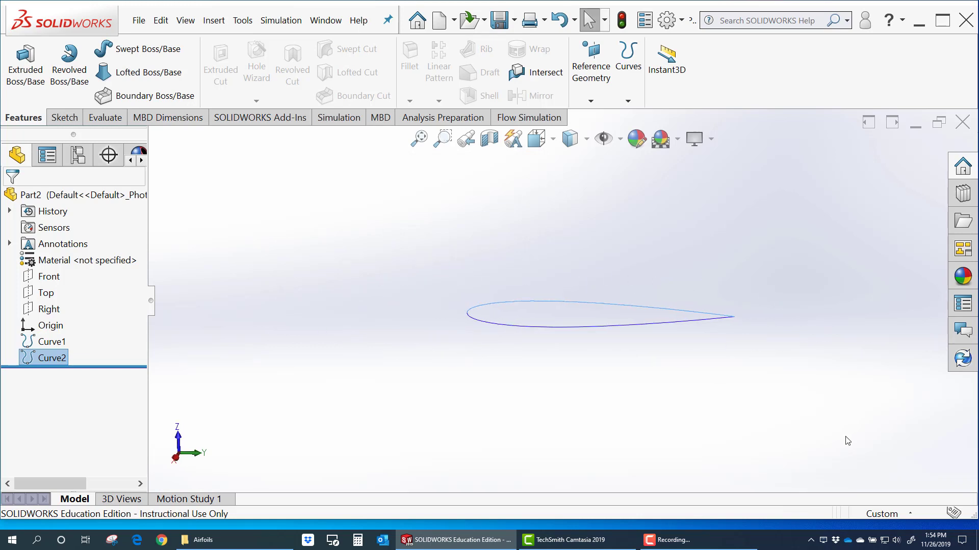
key(f)
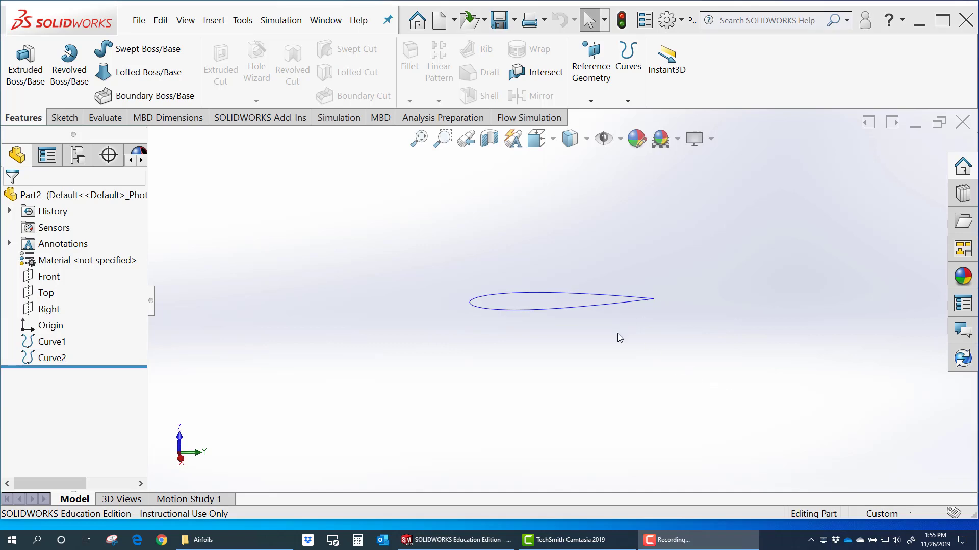
scroll(609, 285, down, 2)
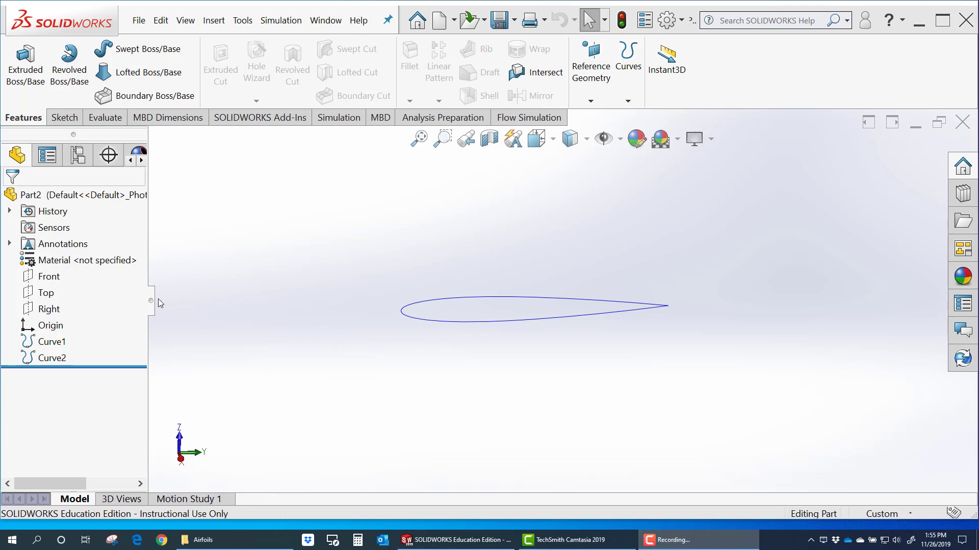
- Start a sketch on the Right plane and view it Normal To
right_click(41, 311)
click(49, 268)
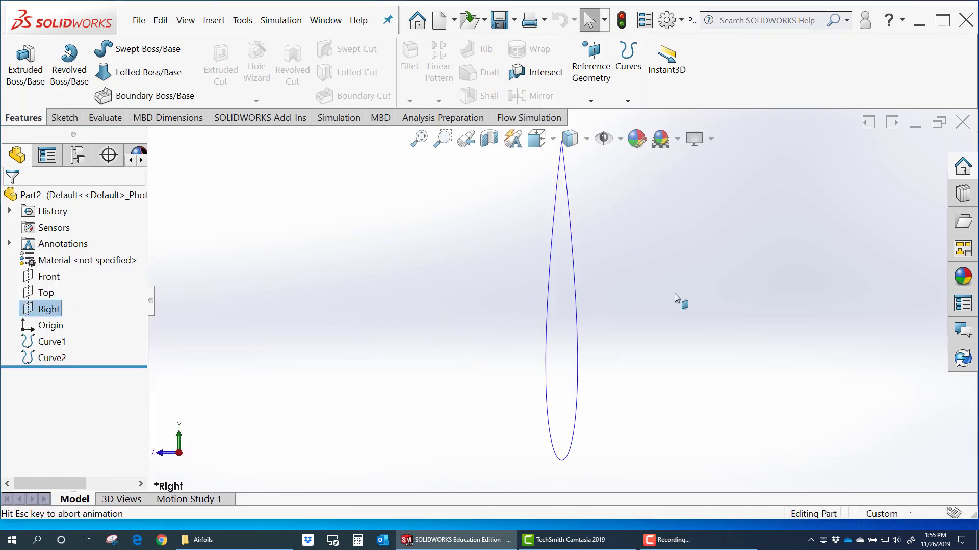
mouse_move(620, 225)
middle_down()
mouse_move(673, 419)
mouse_move(703, 254)
mouse_move(677, 276)
mouse_move(698, 303)
middle_up()
key(space)
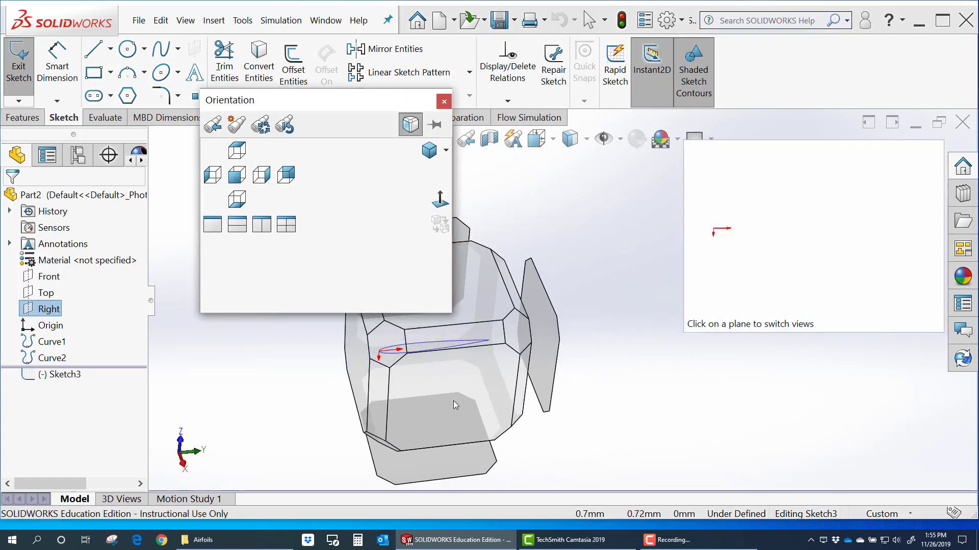
click(454, 400)
scroll(720, 345, down, 2)
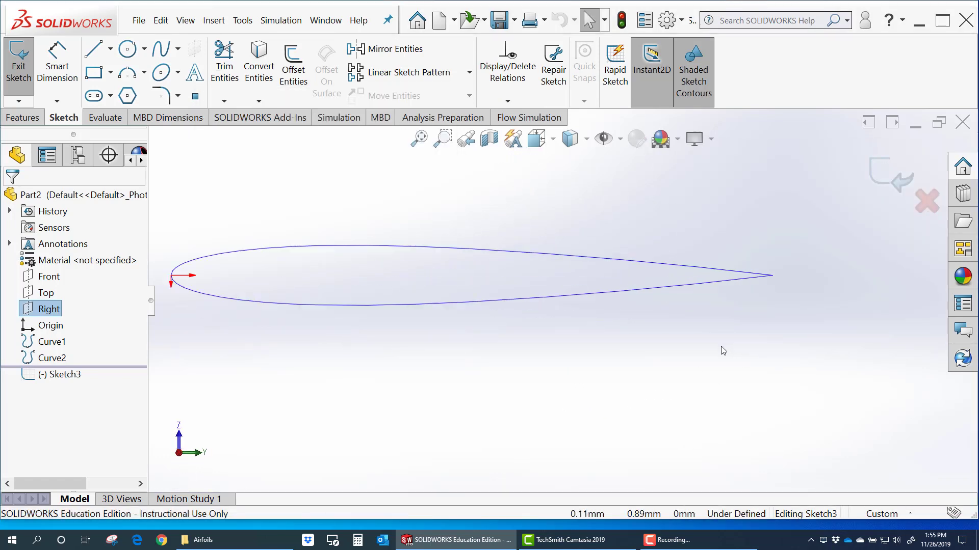
scroll(623, 370, up, 2)
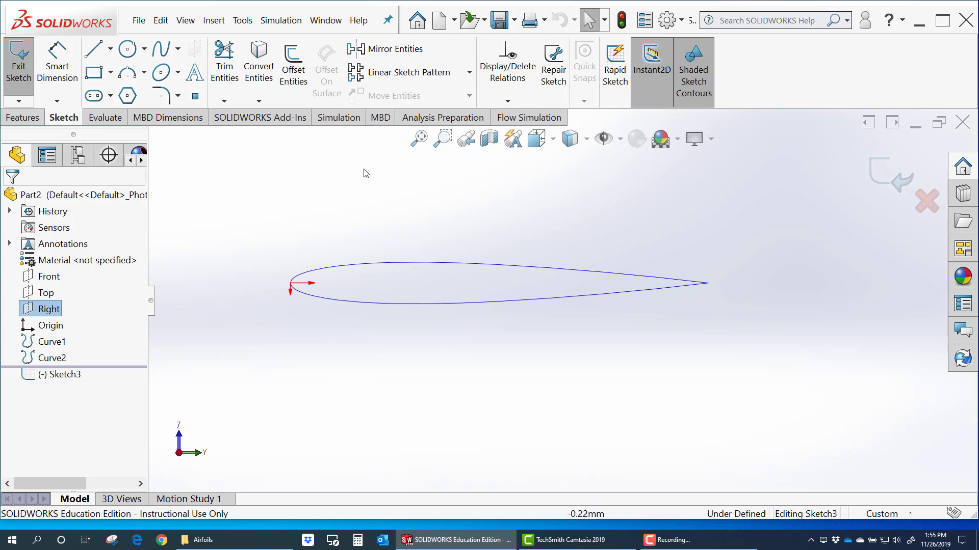
- Convert the airfoil's upper and lower curve edges into Sketch3, then begin renaming it
click(260, 82)
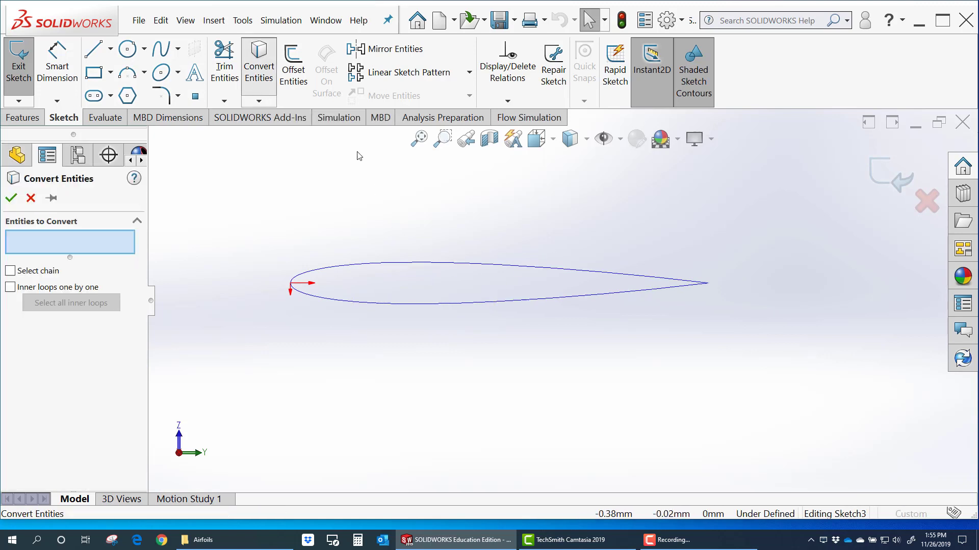
click(417, 269)
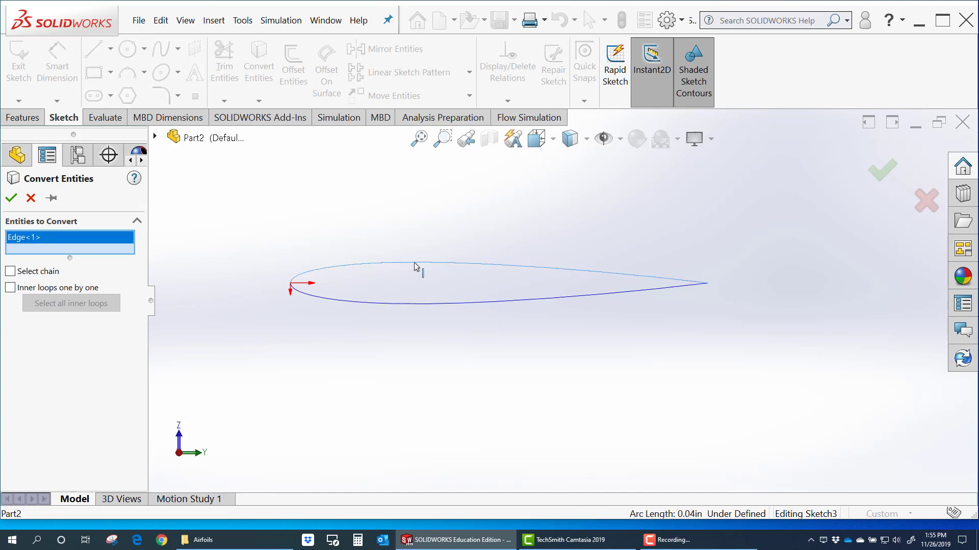
click(427, 304)
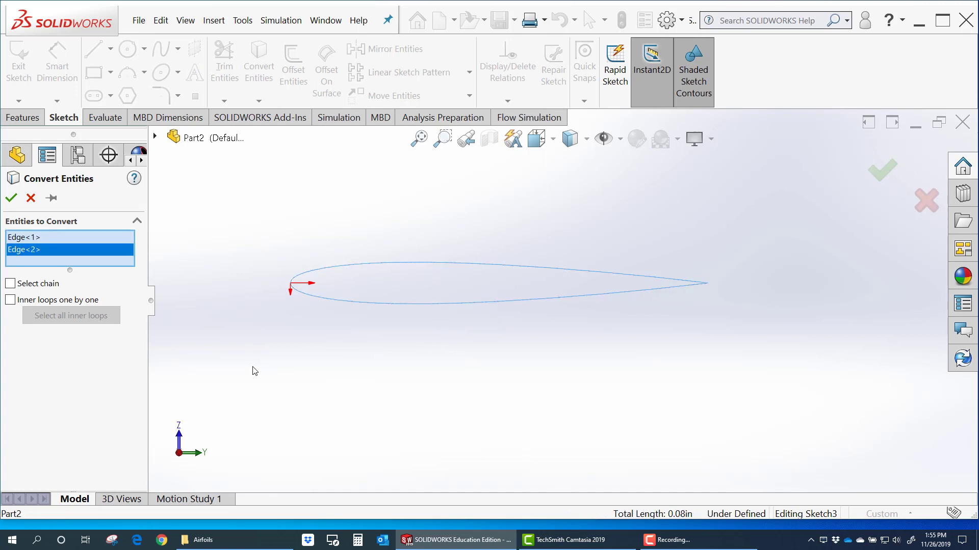
click(11, 198)
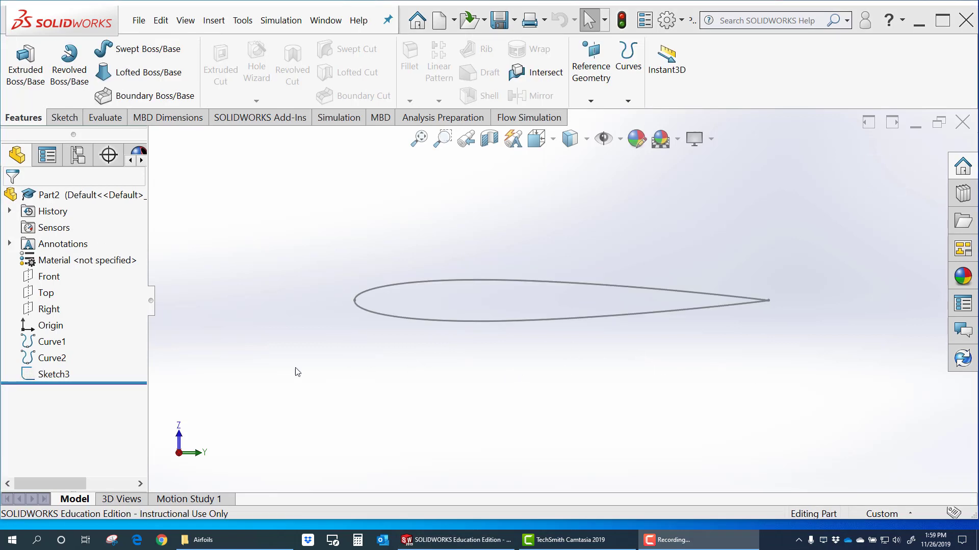
click(50, 376)
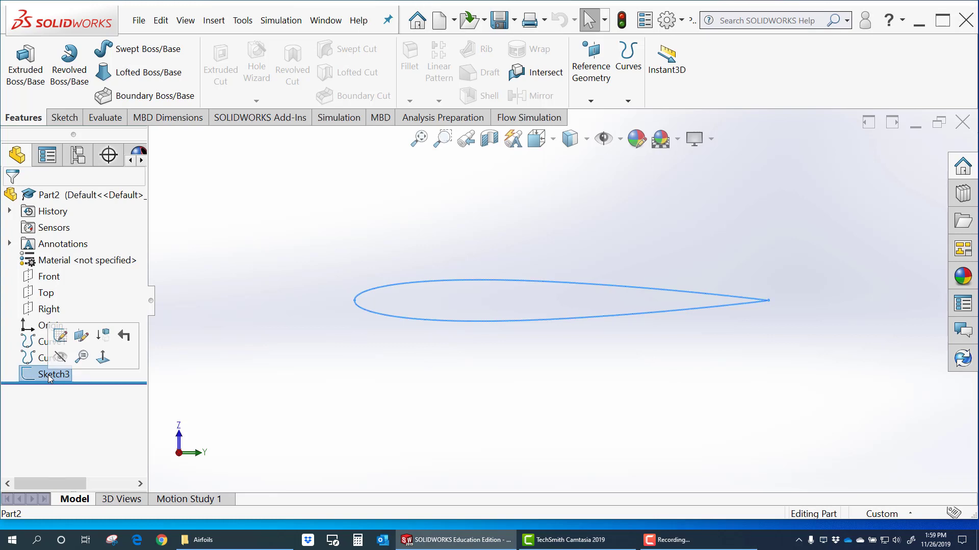
click(49, 377)
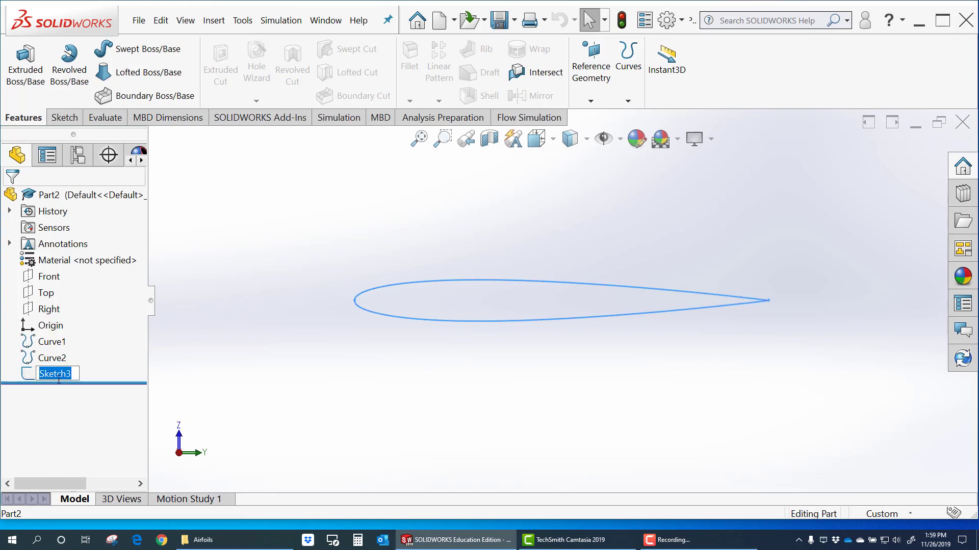
- Rename Sketch3 to NACA0010, then select the NACA0010 sketch in the tree
text(N)
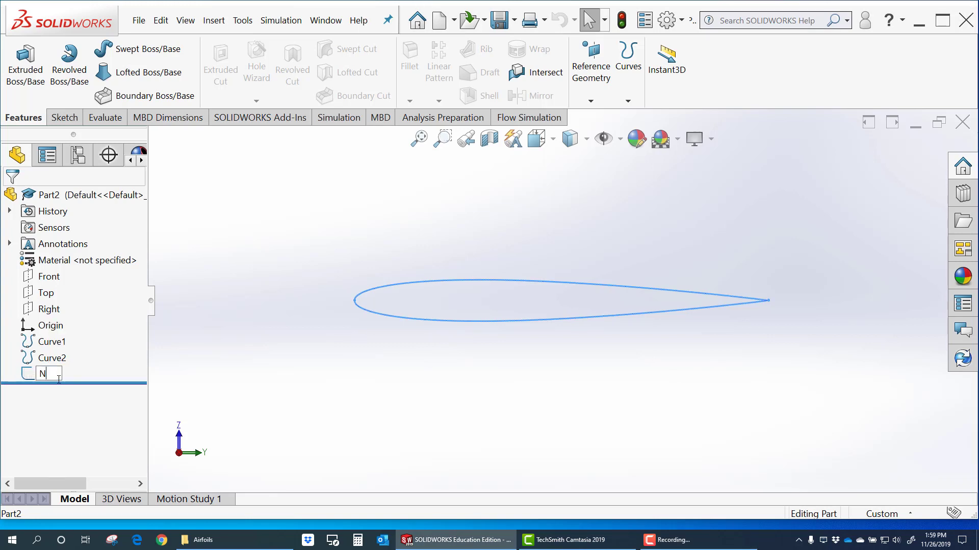
text(ACA0010)
click(222, 336)
scroll(586, 277, up, 2)
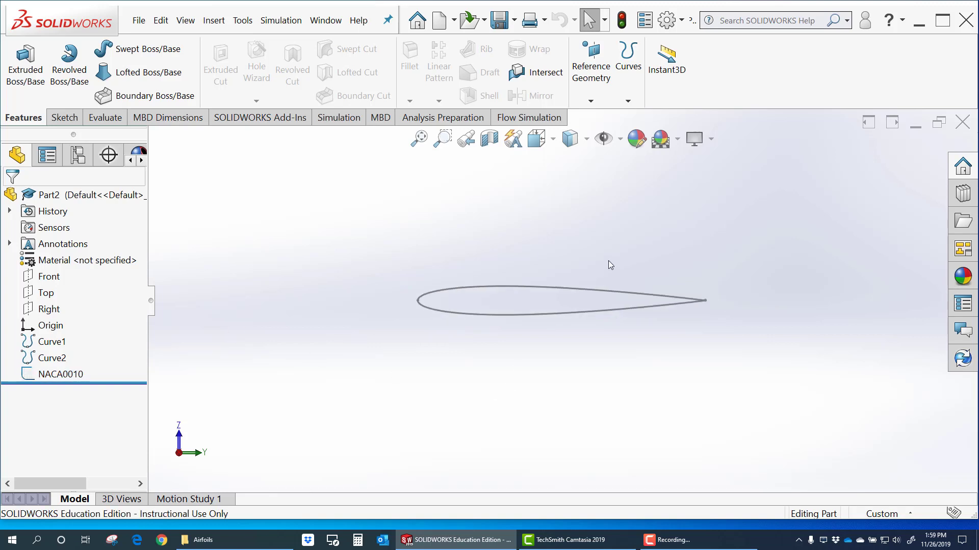
middle_drag(610, 264, 596, 278)
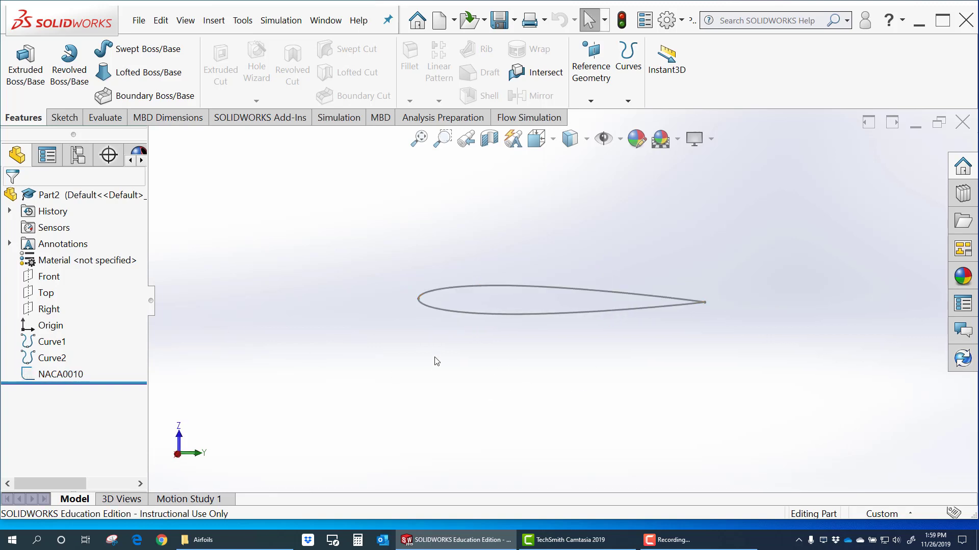
click(56, 375)
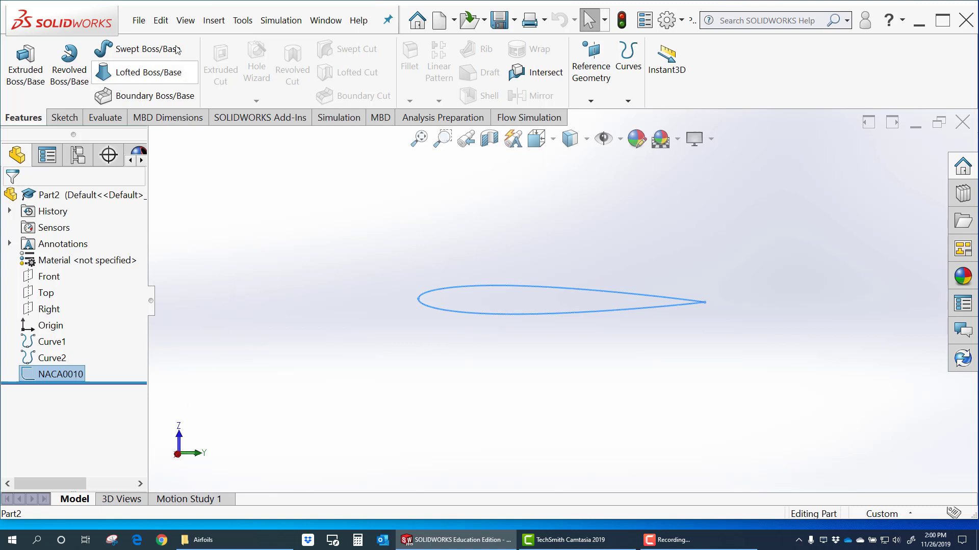
- Copy the NACA0010 sketch and paste a duplicate as Sketch5
click(161, 20)
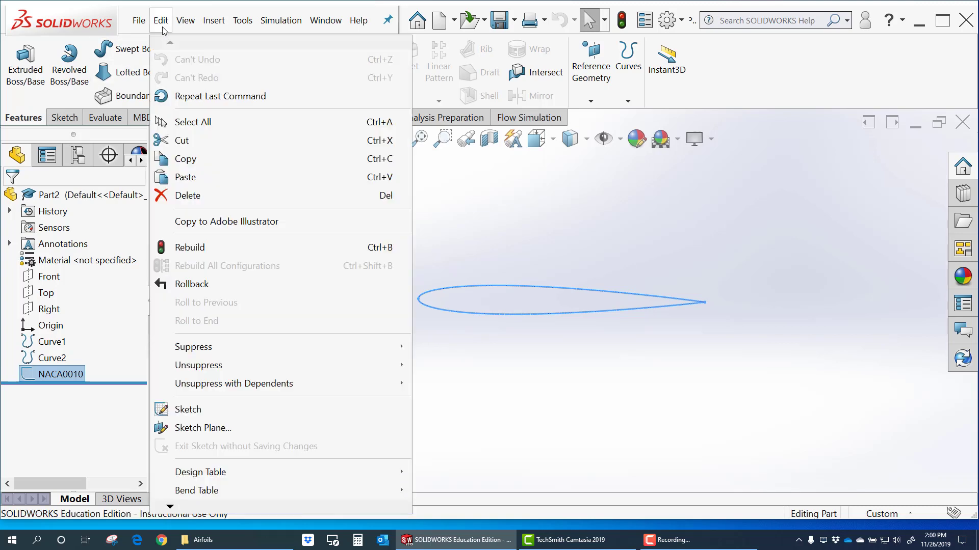
click(185, 159)
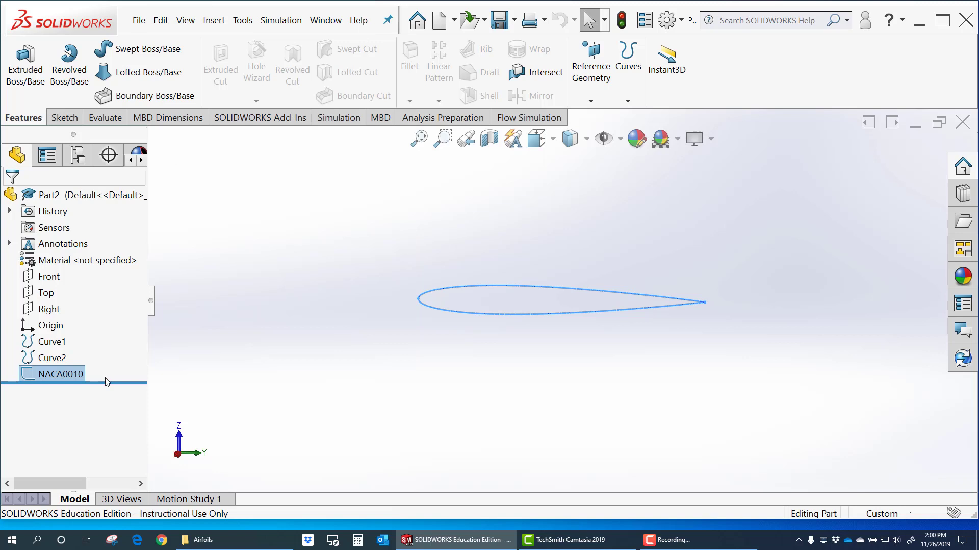
click(164, 21)
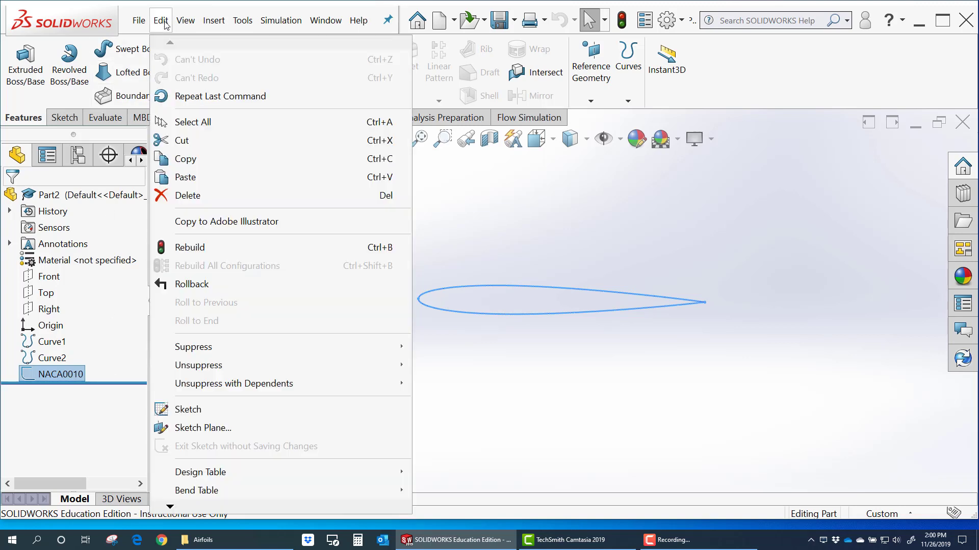
click(185, 176)
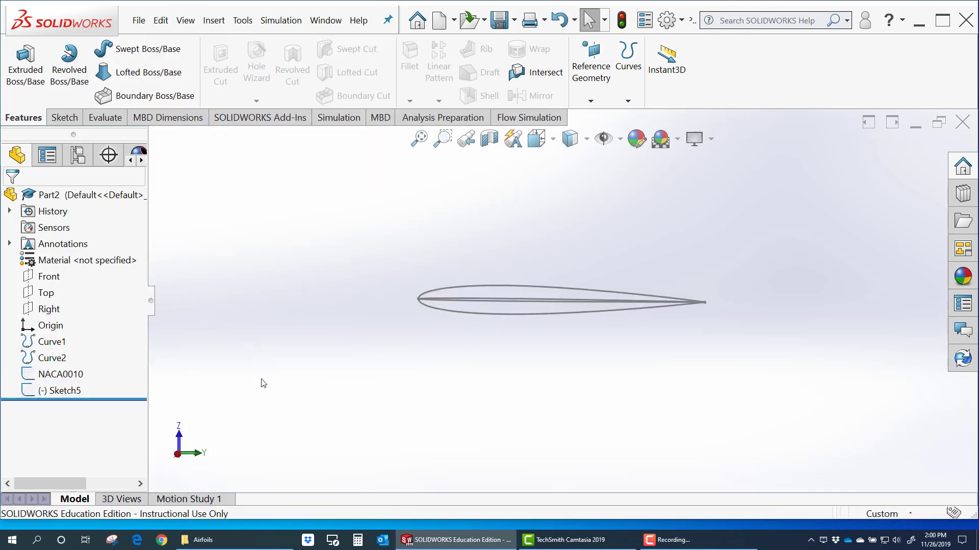
- Rename the pasted Sketch5 to NACA0010Wing
click(65, 391)
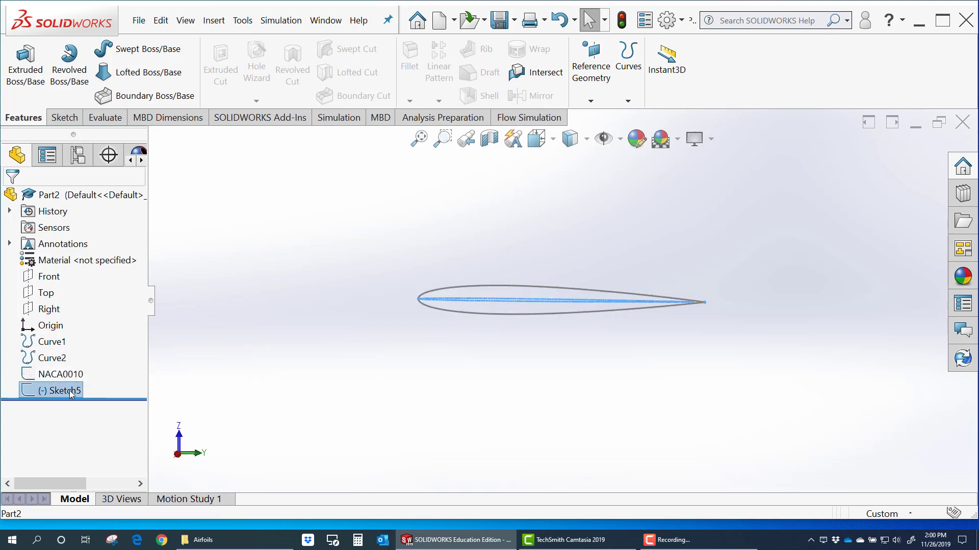
click(69, 390)
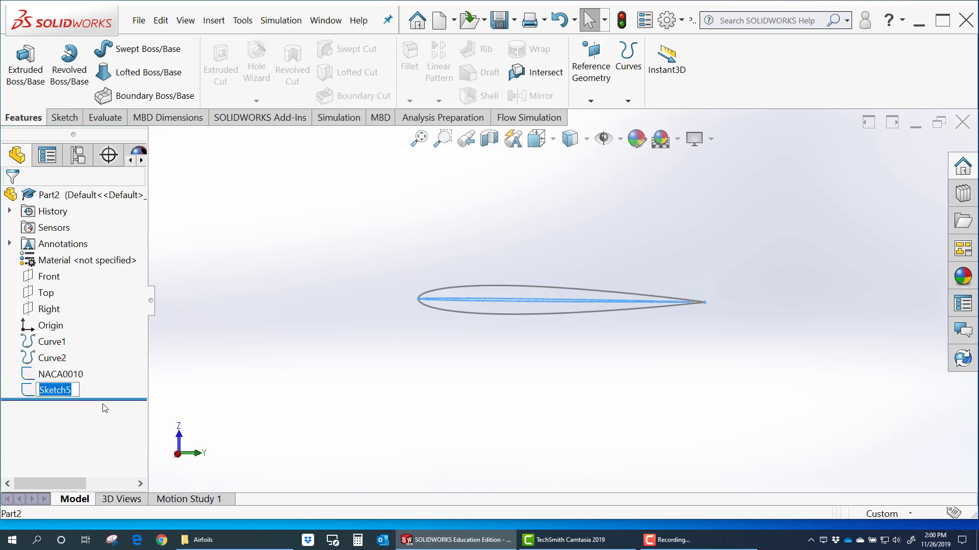
text(NACA)
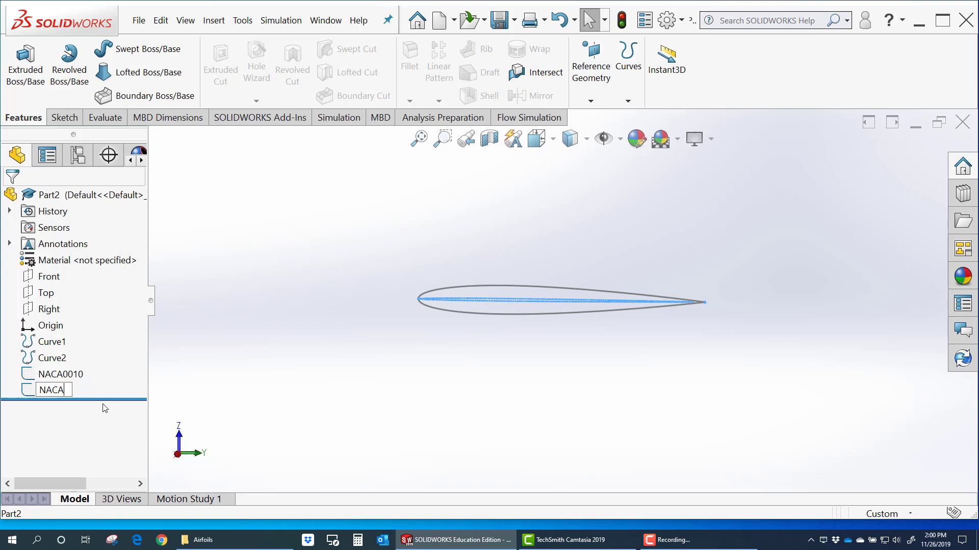
text(0010Wing)
key(Return)
click(211, 361)
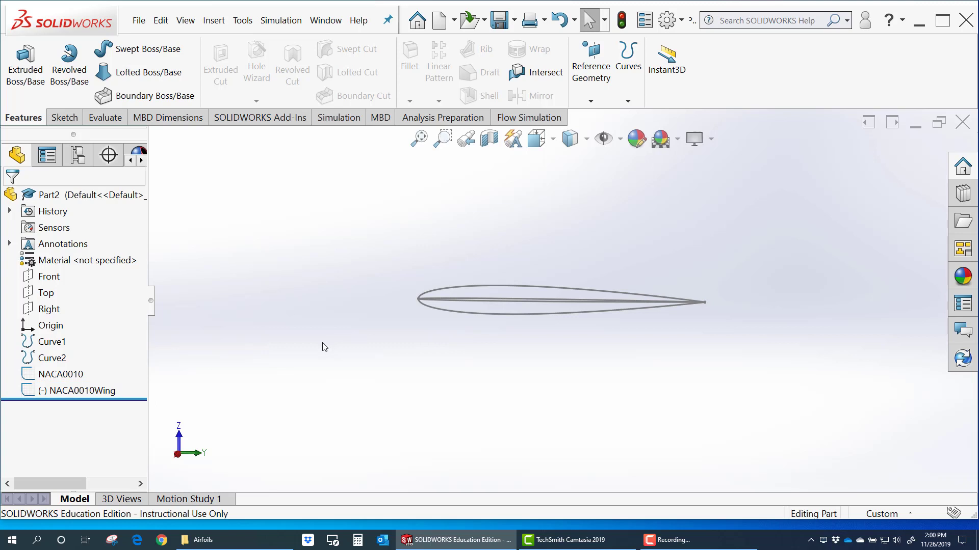
- Move the NACA0010Wing sketch onto the Top plane
right_click(72, 390)
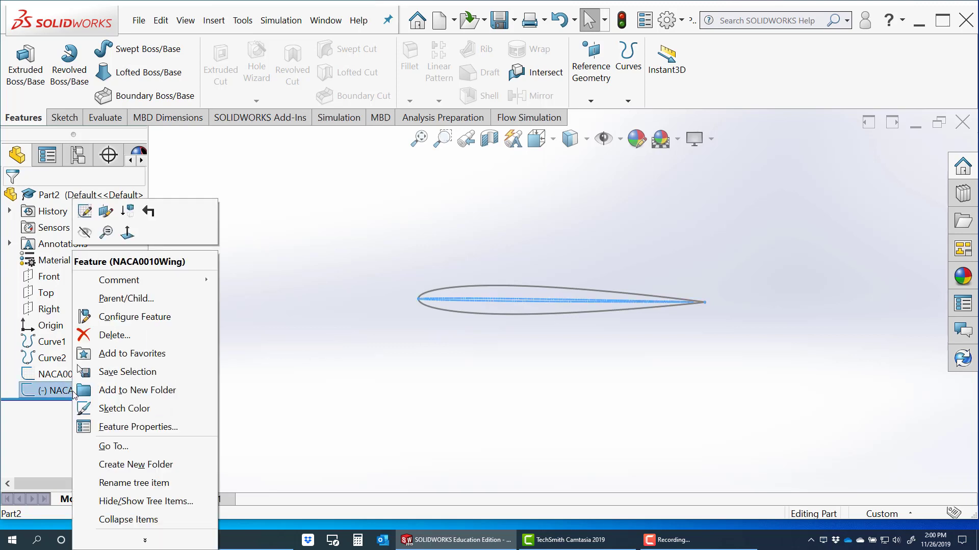
click(105, 212)
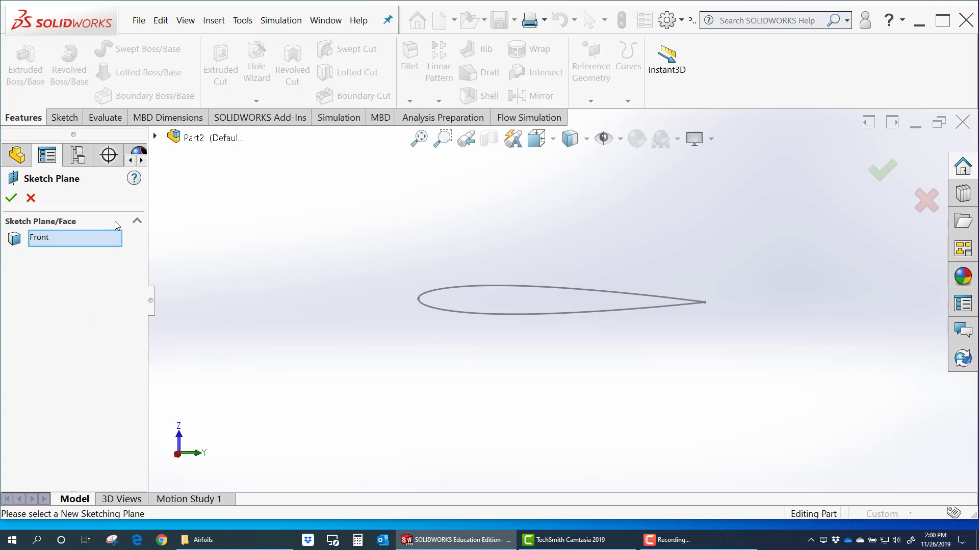
click(155, 137)
click(214, 235)
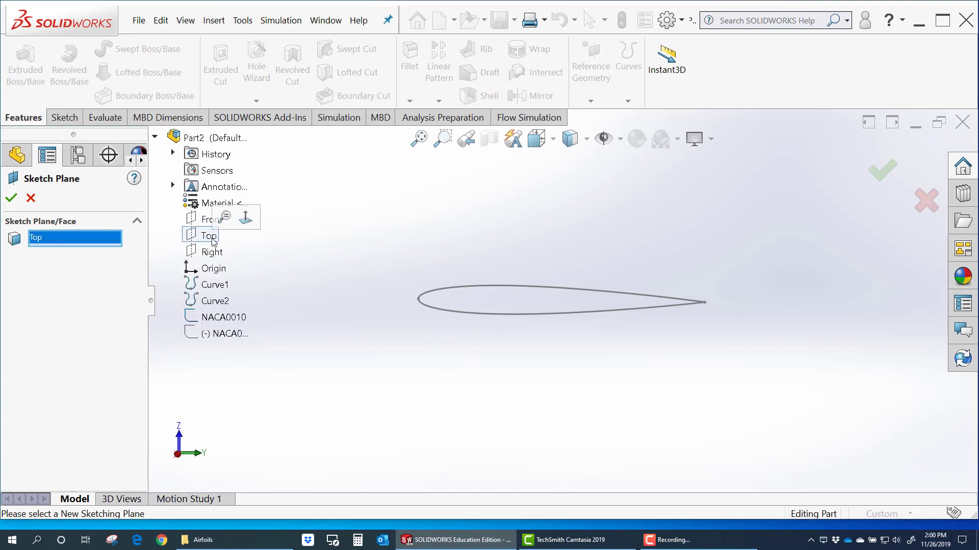
click(11, 198)
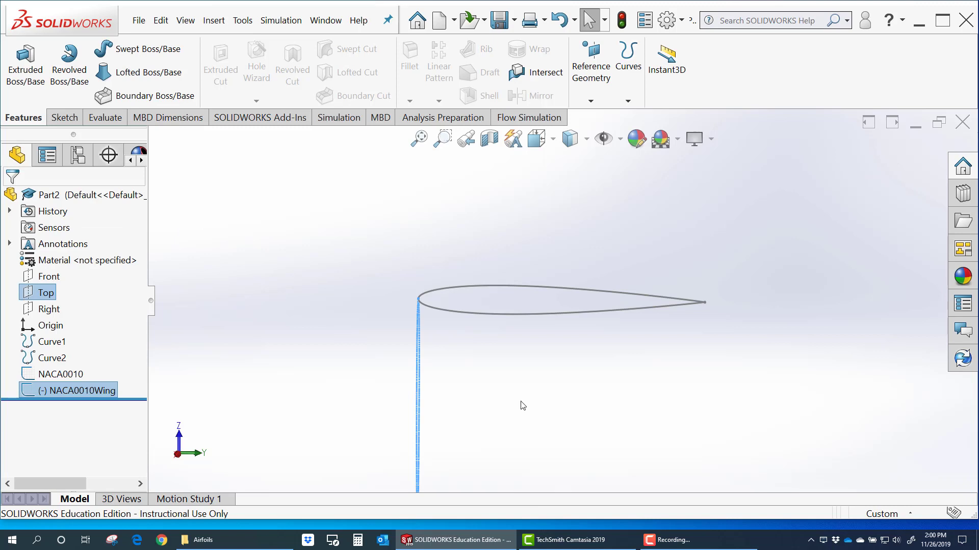
middle_drag(564, 430, 662, 323)
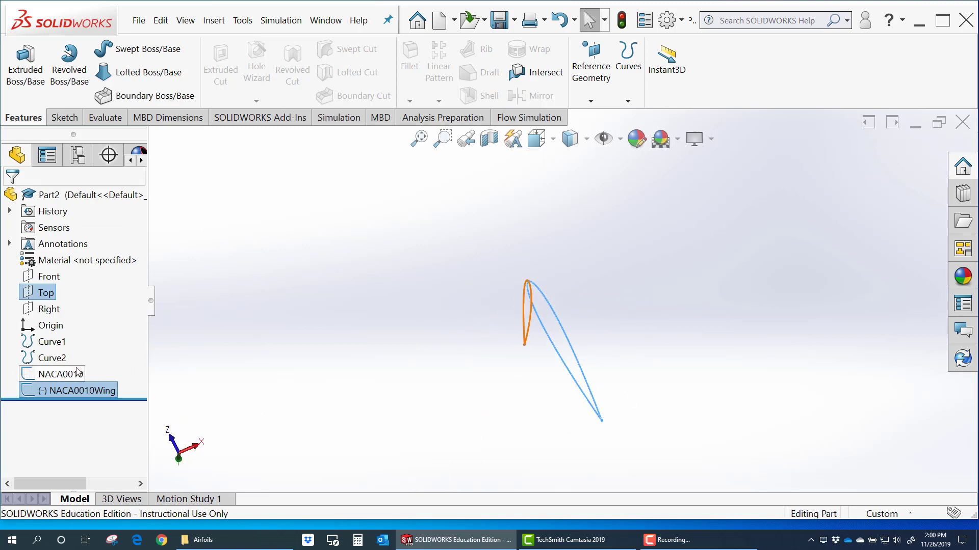
- Hide the original NACA0010 sketch, Curve1 and Curve2
right_click(51, 374)
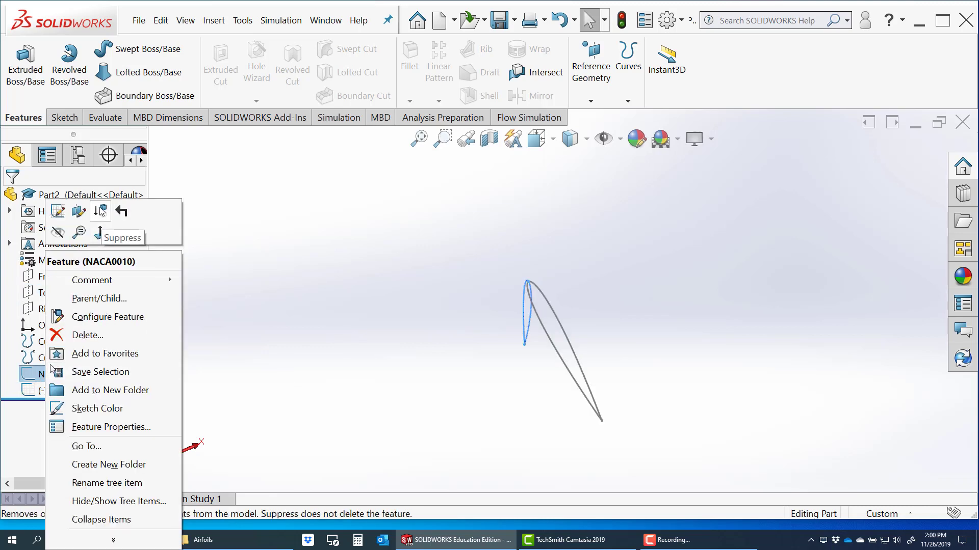
click(58, 231)
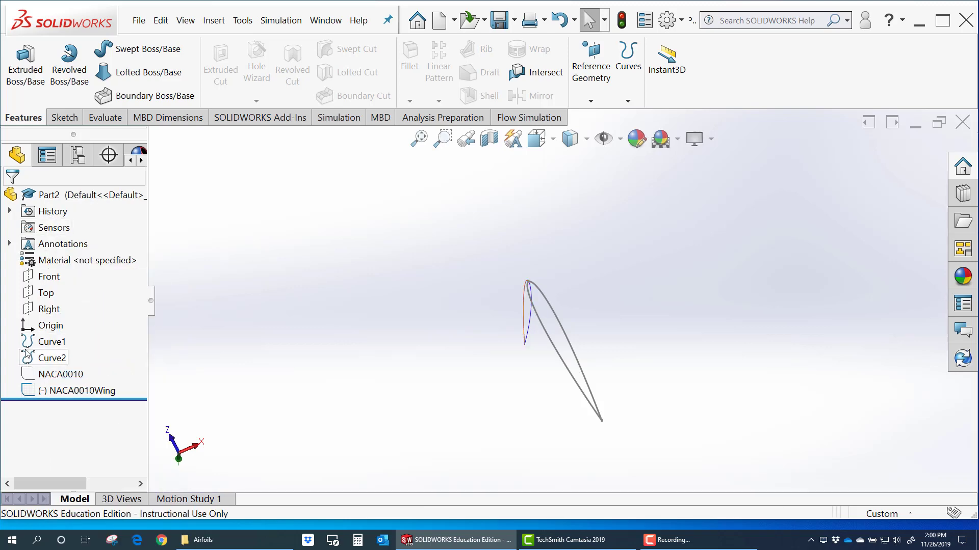
right_click(32, 342)
click(45, 233)
click(49, 357)
right_click(49, 358)
click(60, 233)
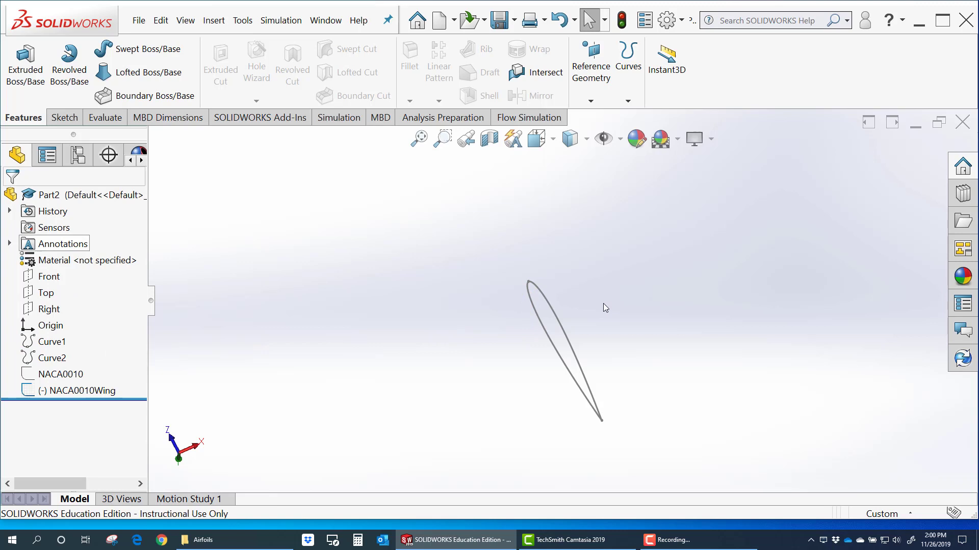
middle_drag(603, 304, 616, 435)
scroll(616, 403, down, 3)
scroll(444, 281, down, 2)
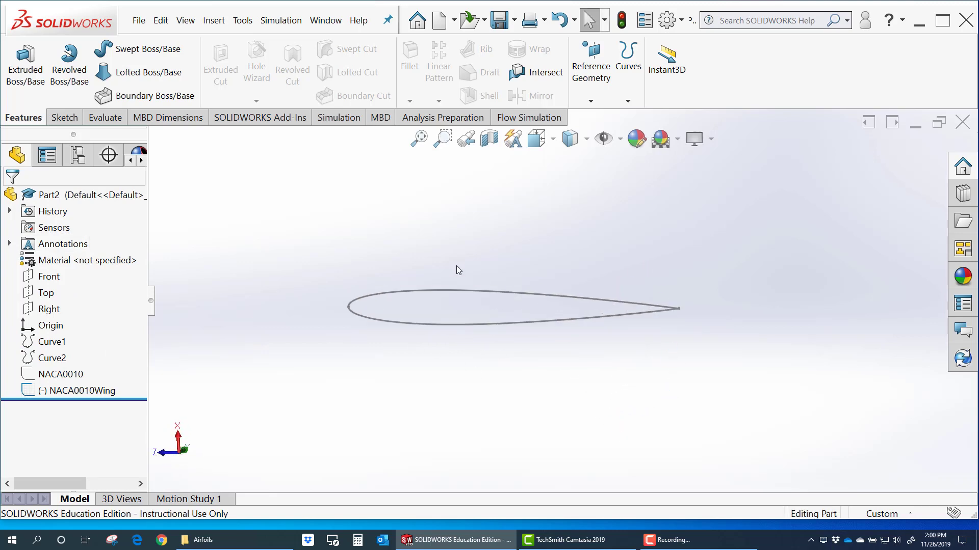
- Edit the NACA0010Wing sketch viewed Normal To, zoomed to fit the airfoil
right_click(64, 391)
click(75, 212)
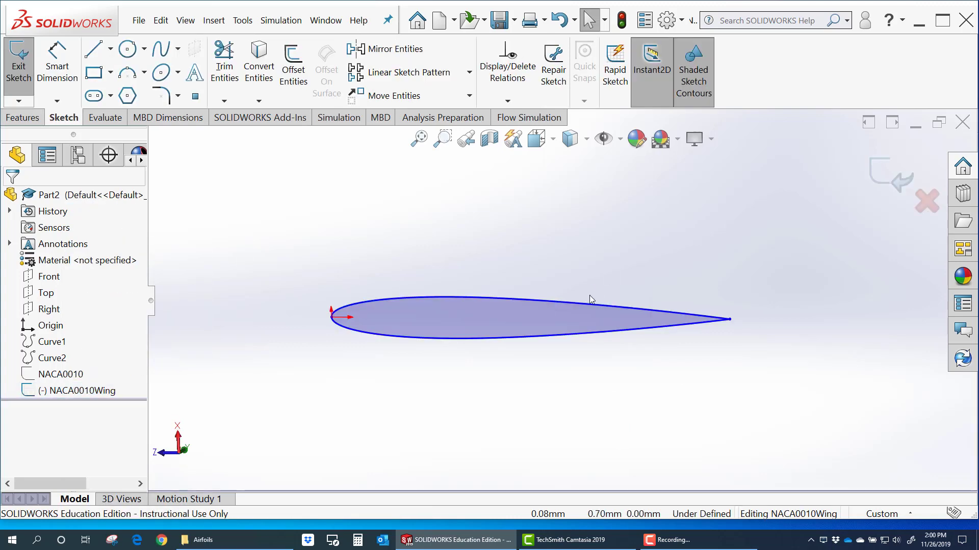
key(space)
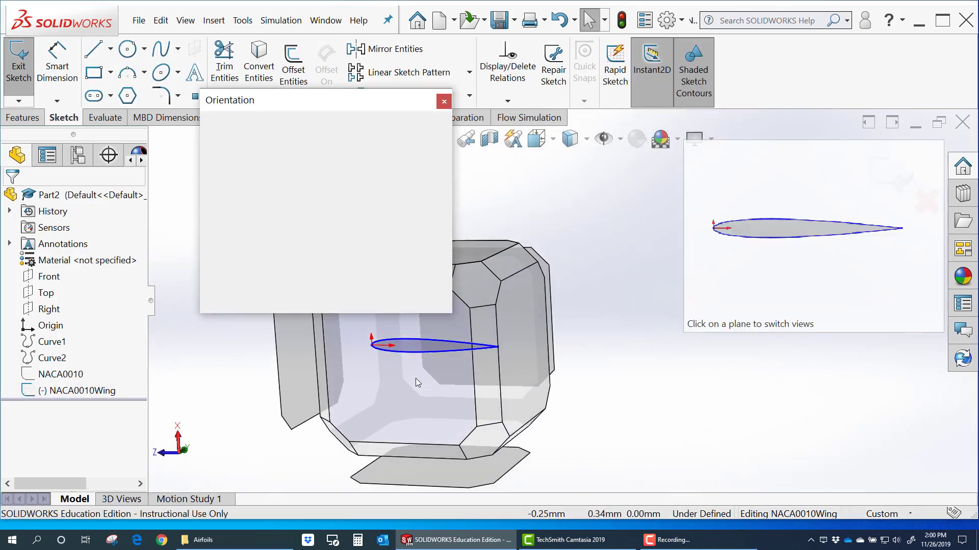
click(415, 378)
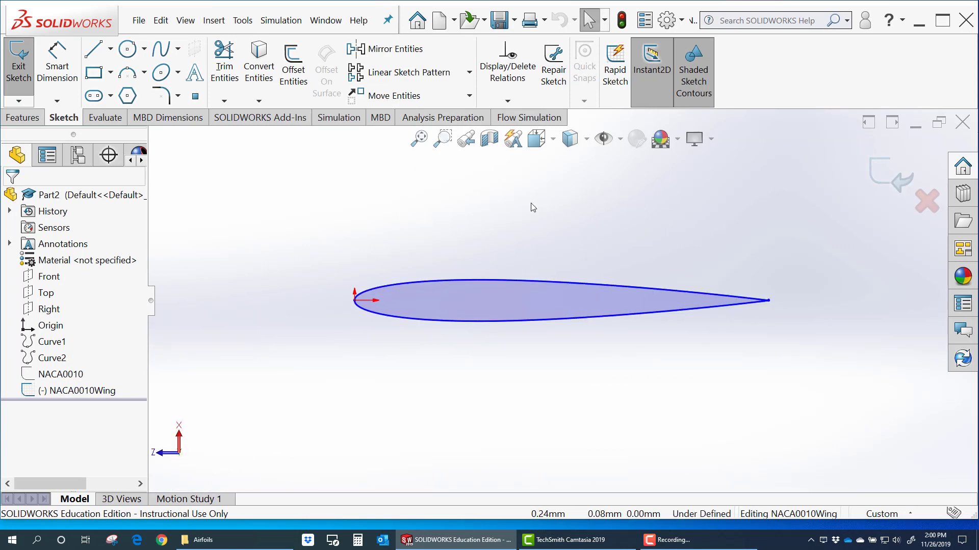
scroll(764, 267, down, 2)
key(z)
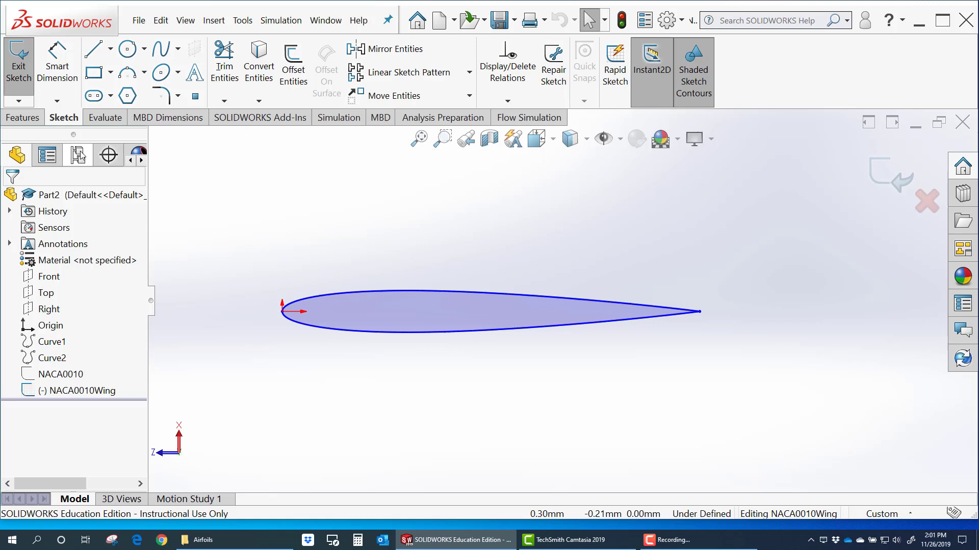
- Draw a construction centerline from the leading edge to the trailing edge
click(112, 49)
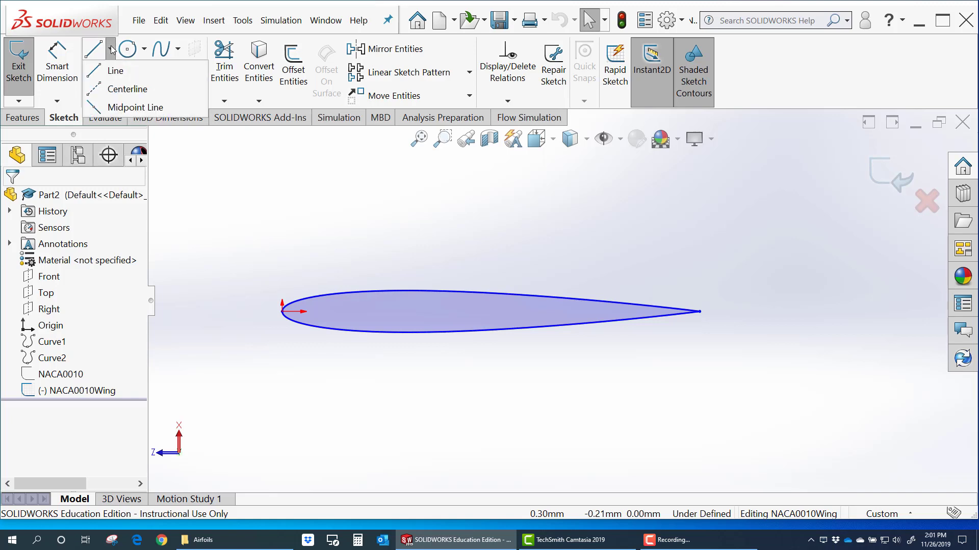
click(119, 89)
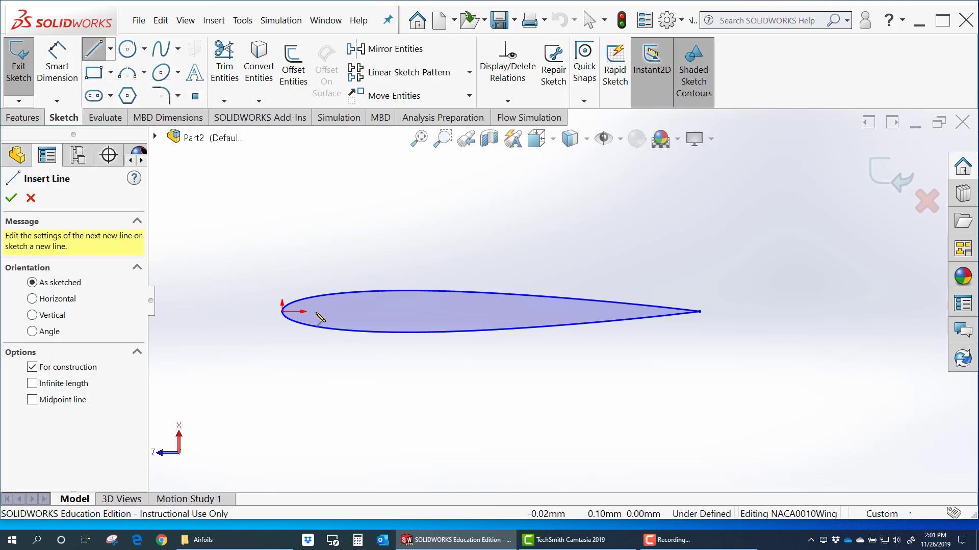
click(282, 311)
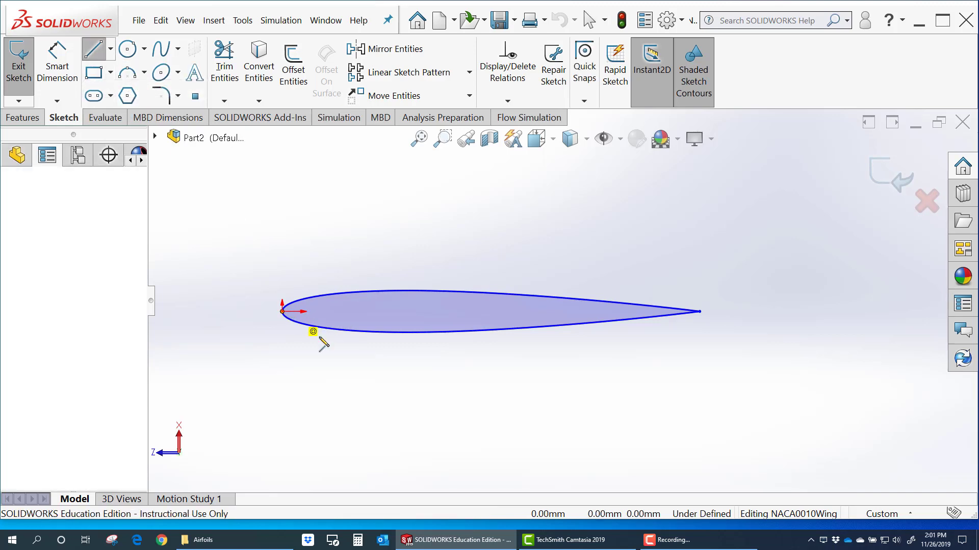
double_click(699, 311)
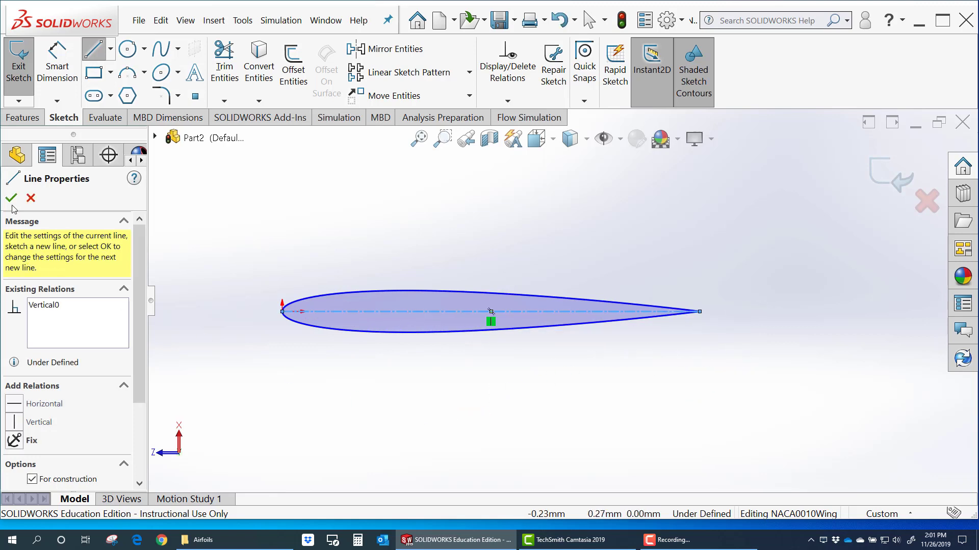
- Dimension the chord centerline as 12in, fixing it at 304.80 mm
click(58, 70)
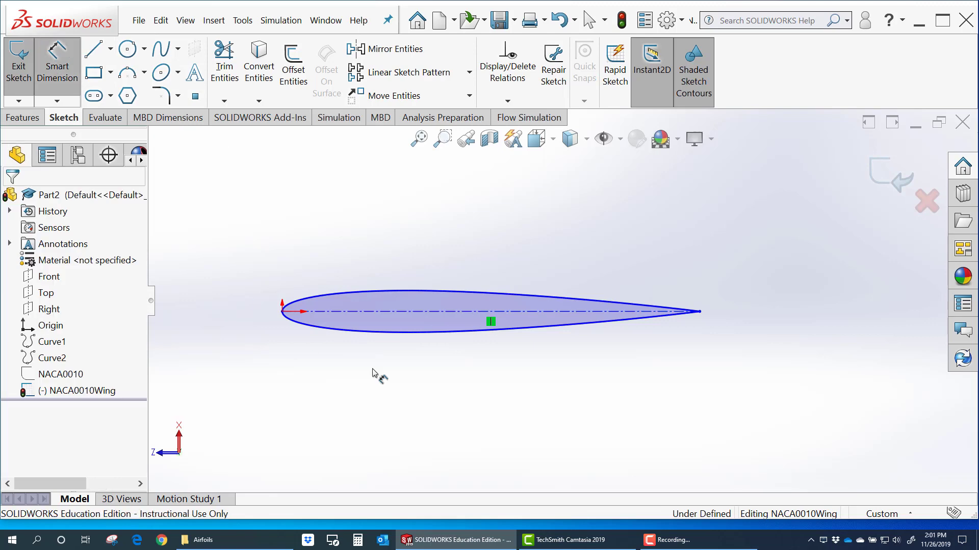
click(444, 315)
click(476, 441)
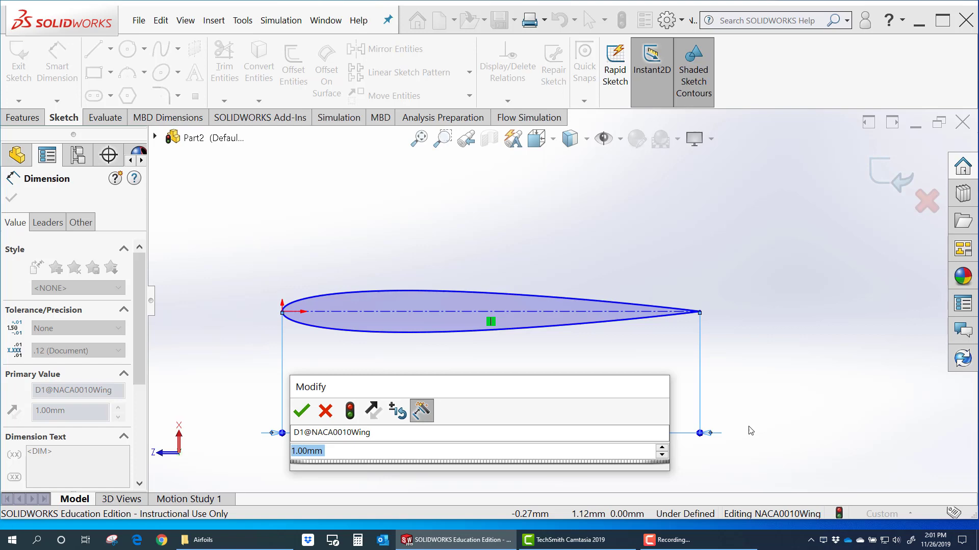
text(12in)
key(Return)
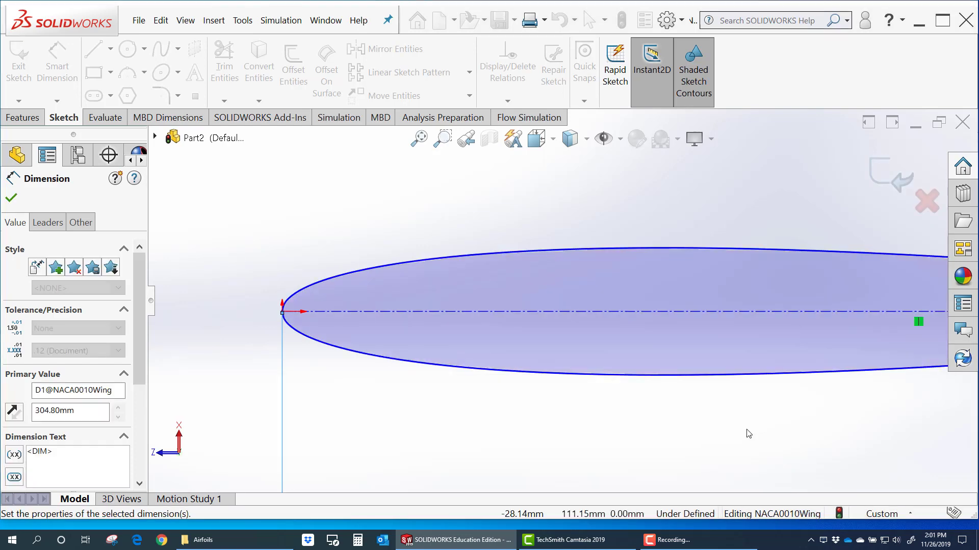
scroll(896, 419, up, 3)
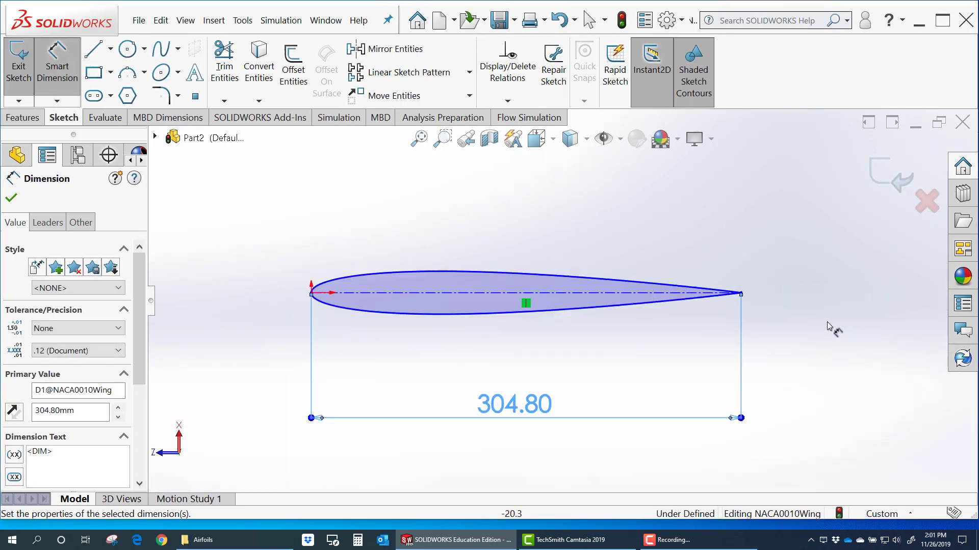
scroll(663, 335, down, 1)
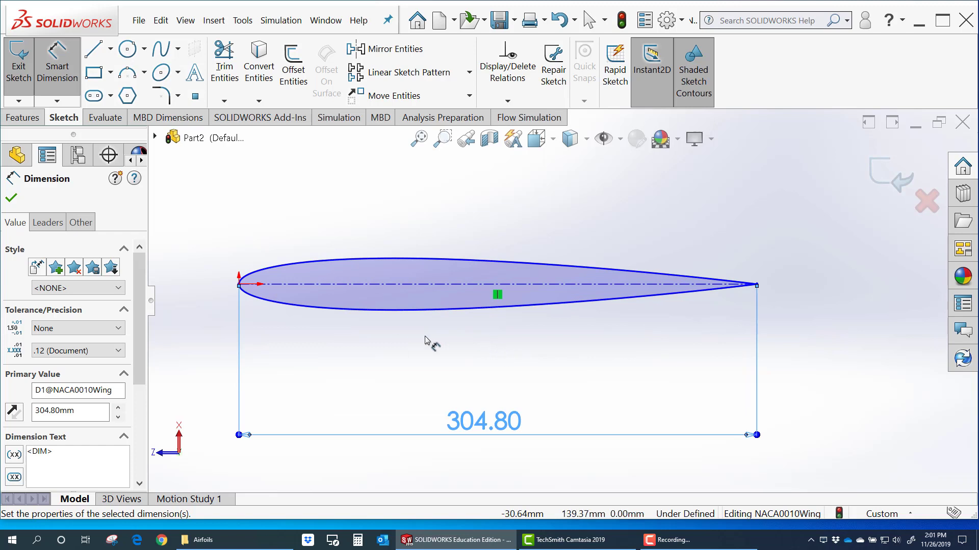
click(11, 198)
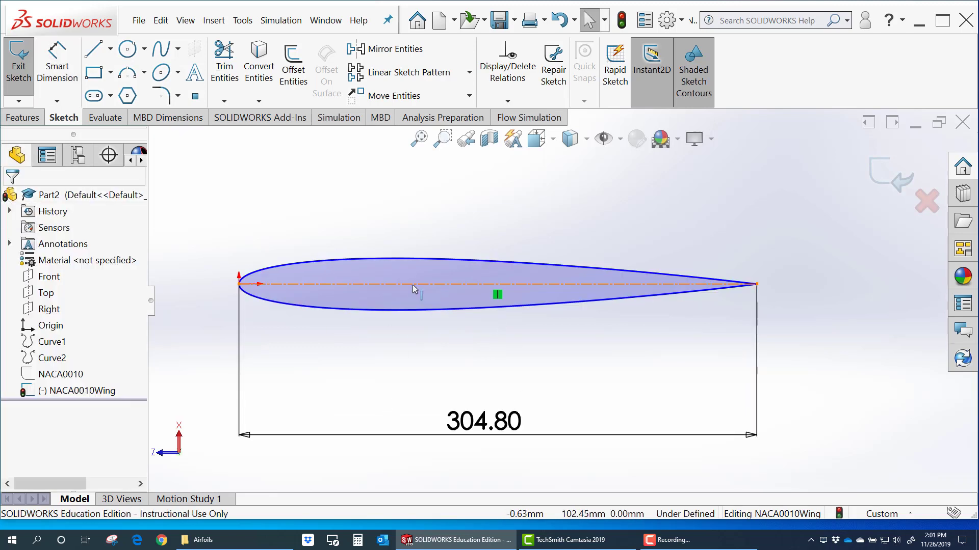
click(357, 284)
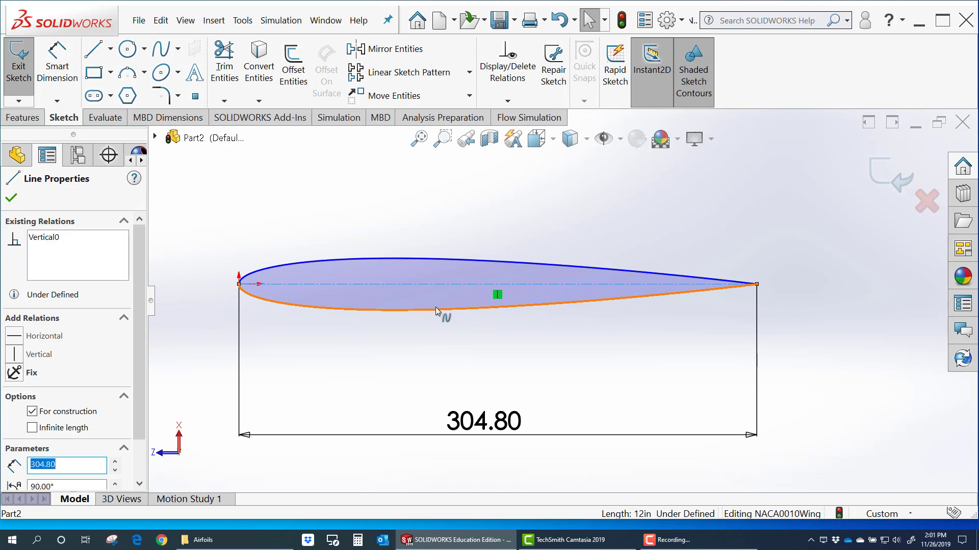
- Drag the trailing-edge point and chord line so the airfoil sits just above the origin
click(11, 198)
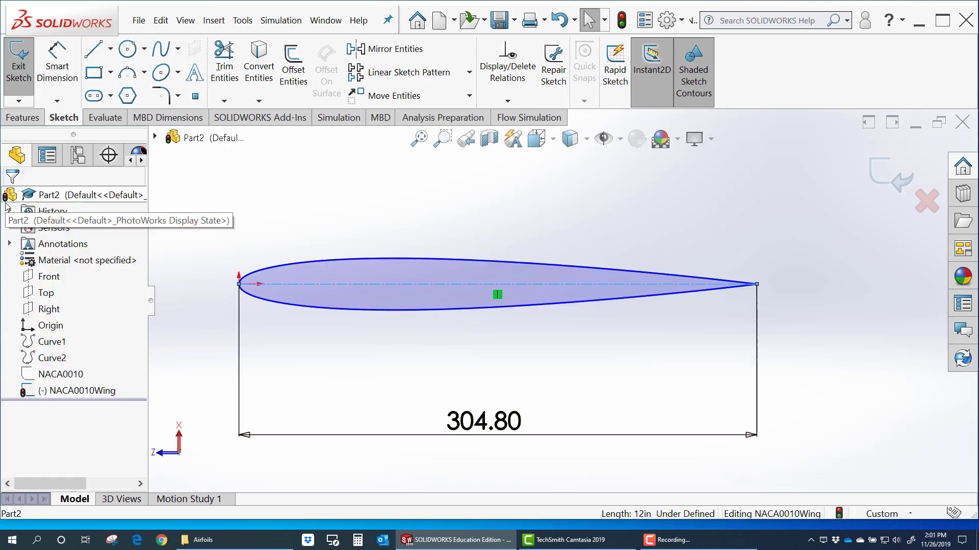
drag(759, 285, 738, 376)
drag(386, 372, 581, 204)
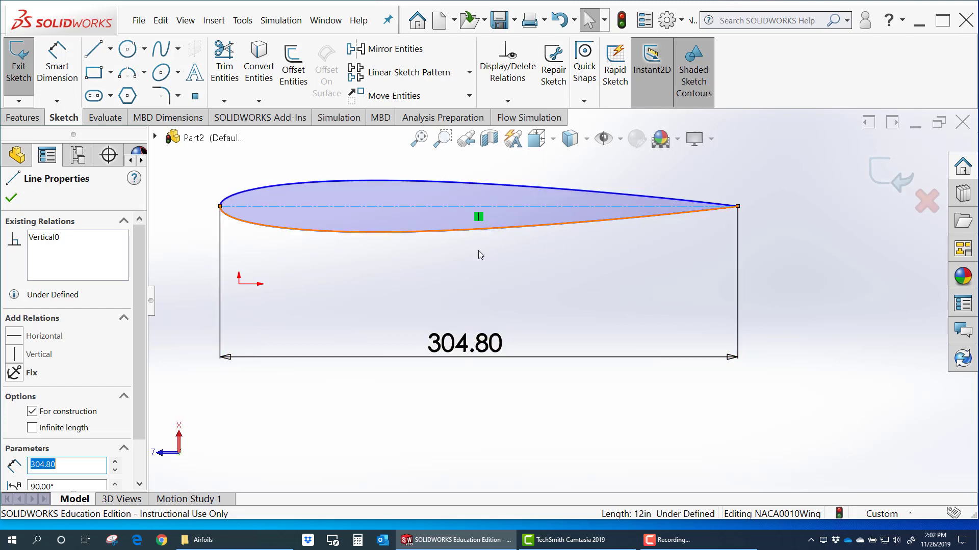
scroll(560, 270, up, 2)
middle_drag(675, 206, 695, 372)
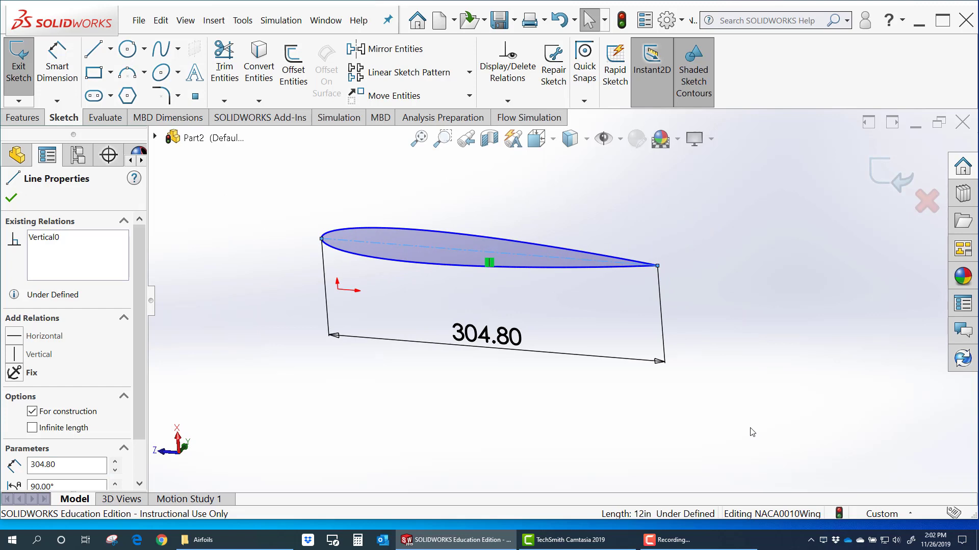